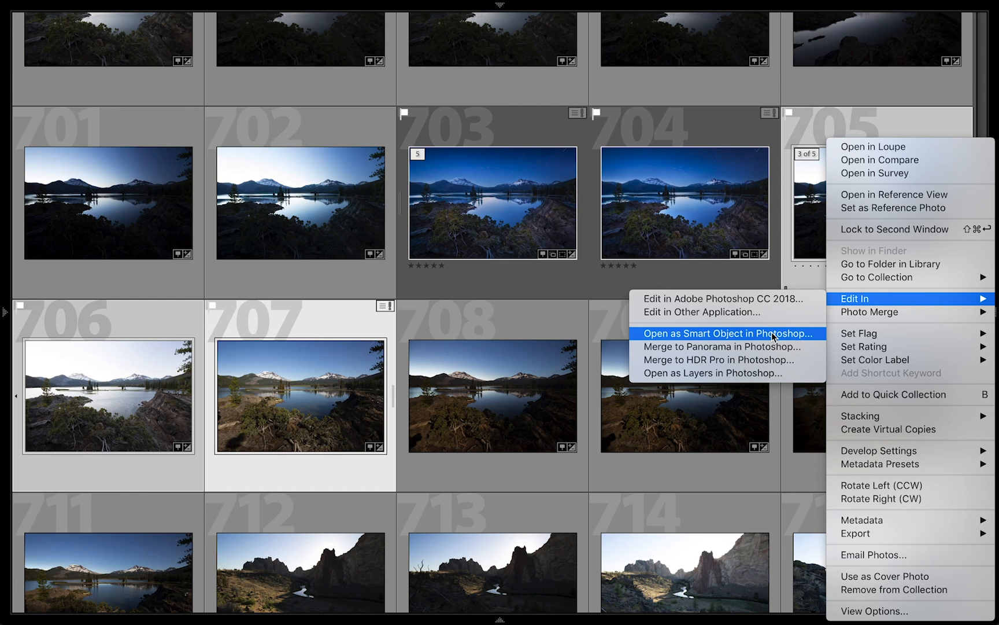
Open the selected lake photos as smart objects in Photoshop and bring up the 185A0118-1 document
click(772, 334)
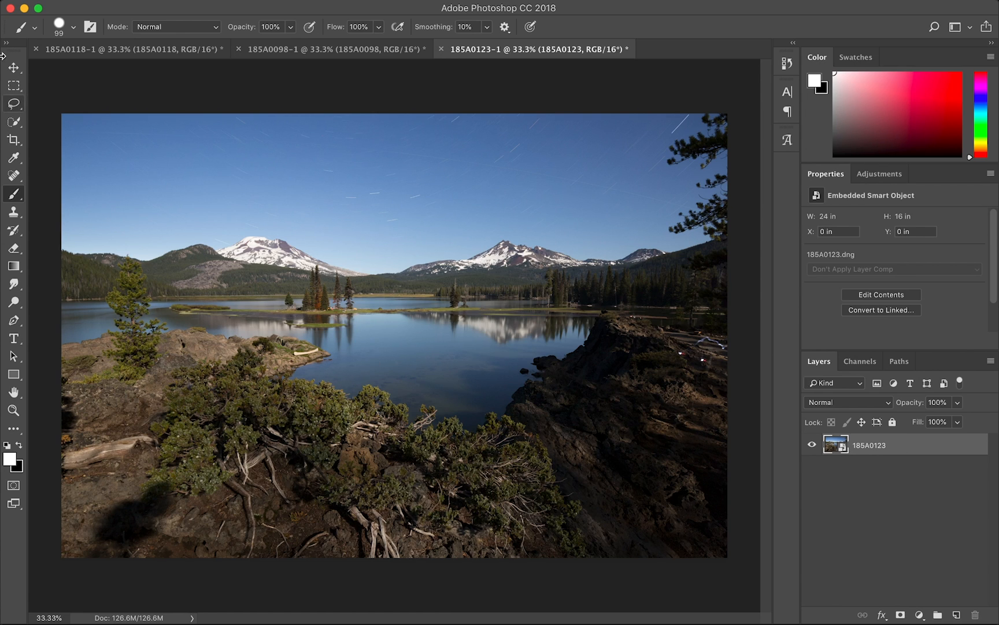
click(102, 54)
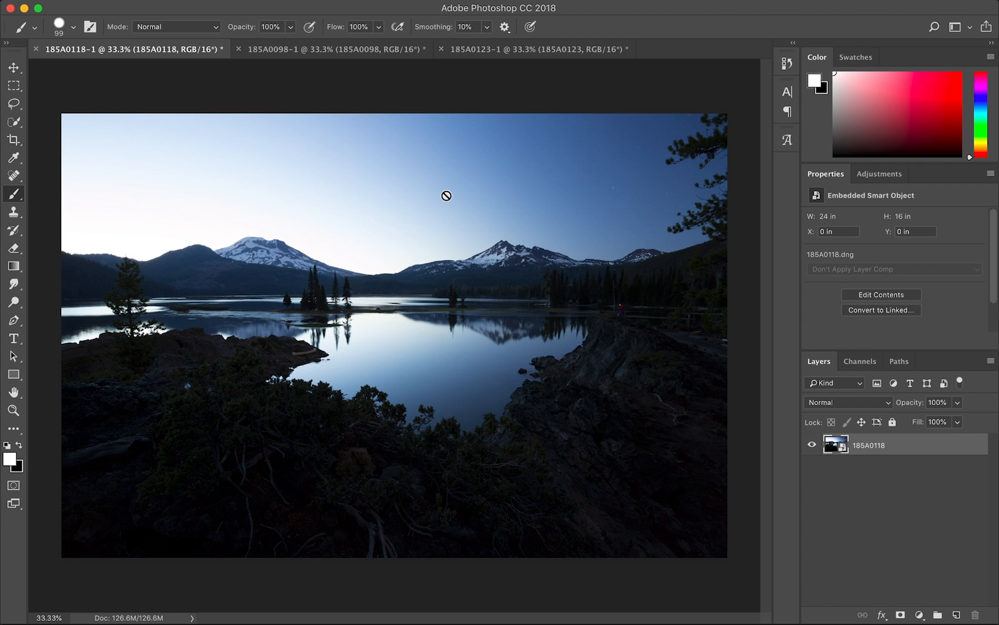
key(z)
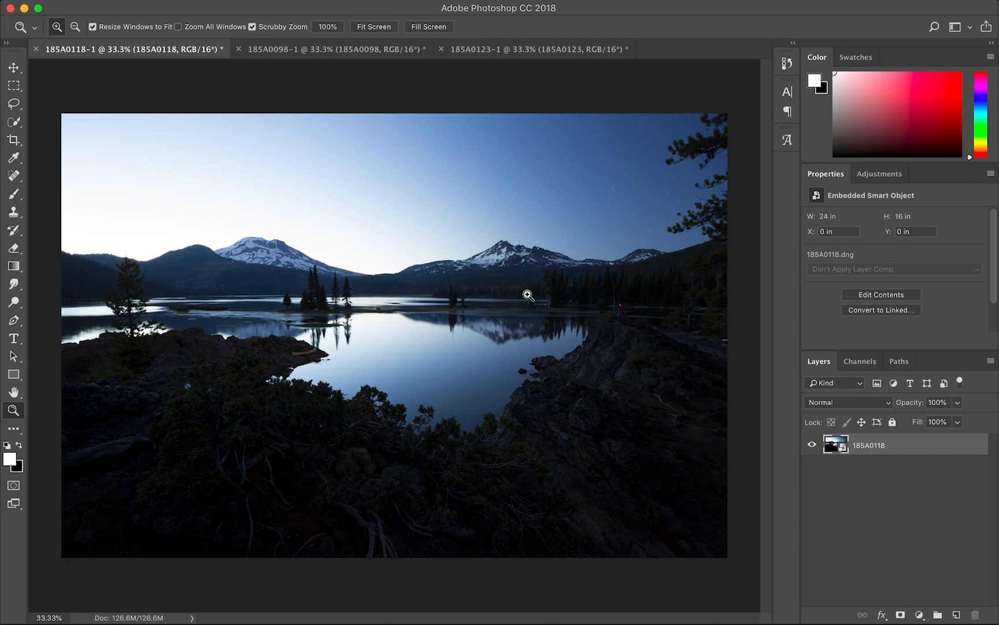
Duplicate the 185A0098 layer into document 185A0118-1 and close the 185A0098-1 document without saving
click(358, 52)
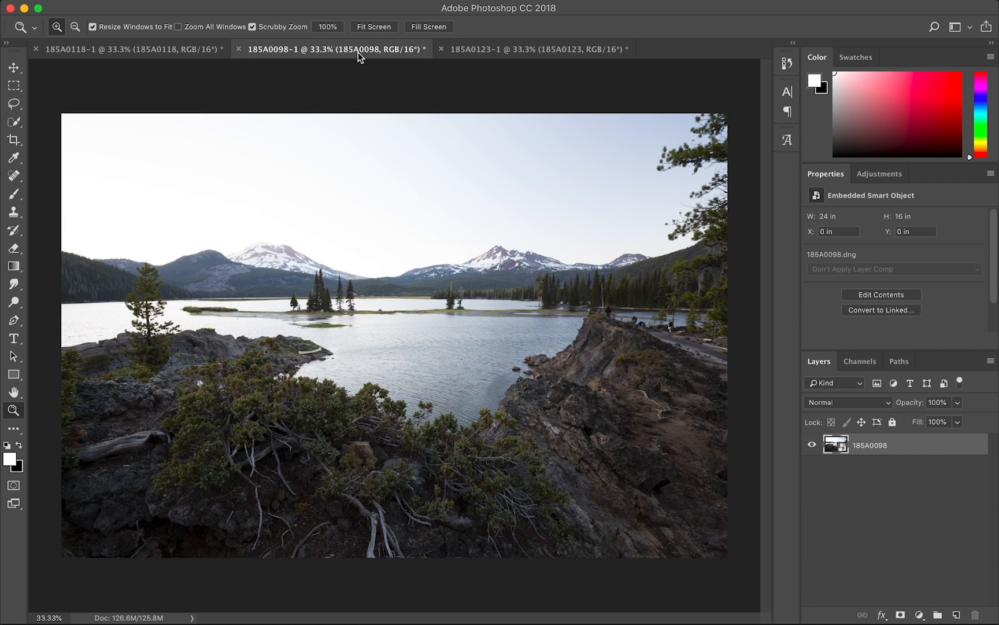
right_click(906, 450)
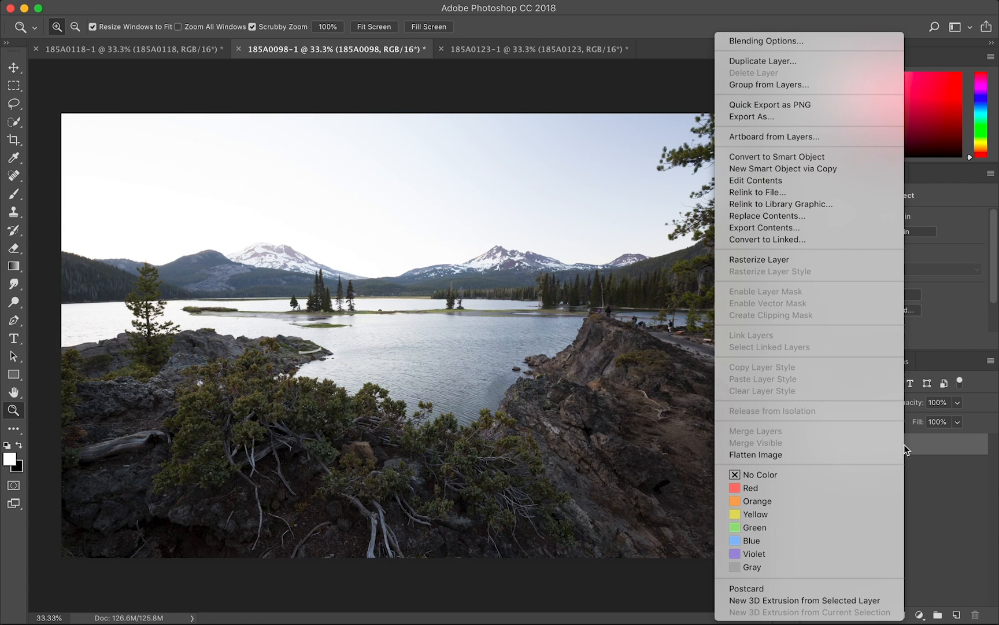
click(785, 62)
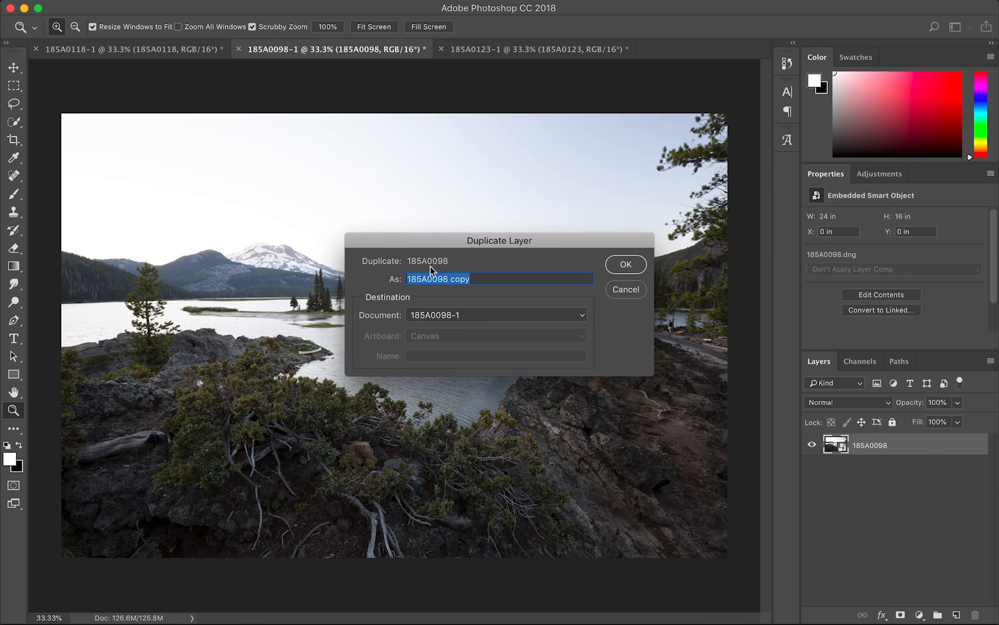
click(467, 312)
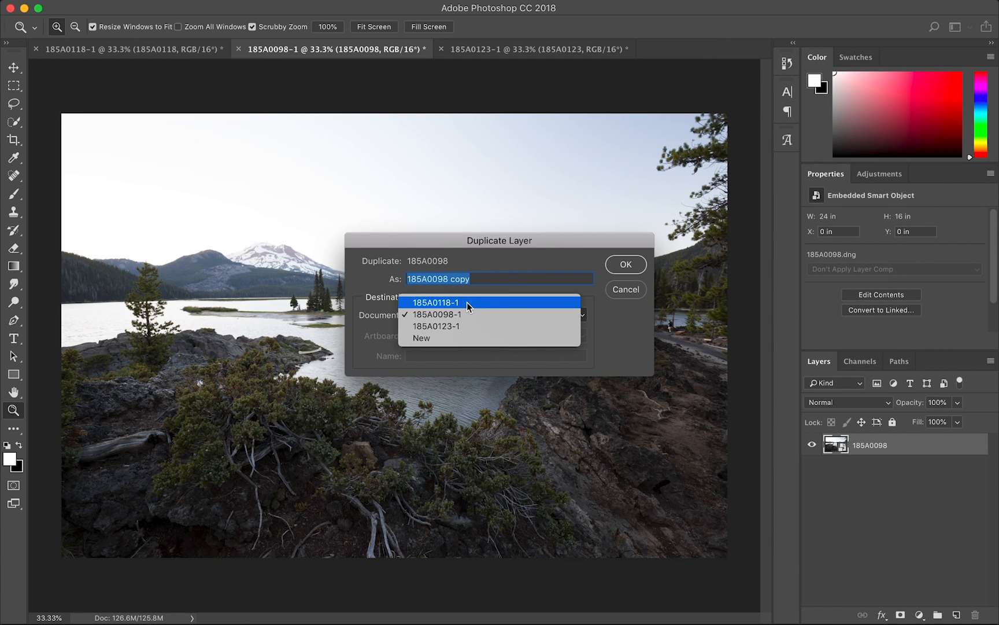
click(467, 302)
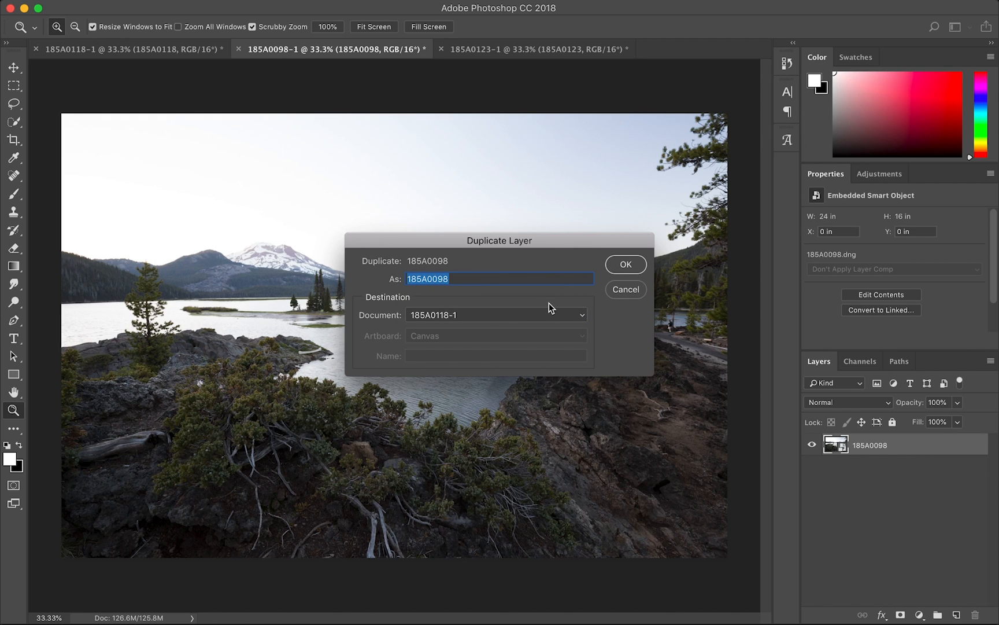
click(625, 264)
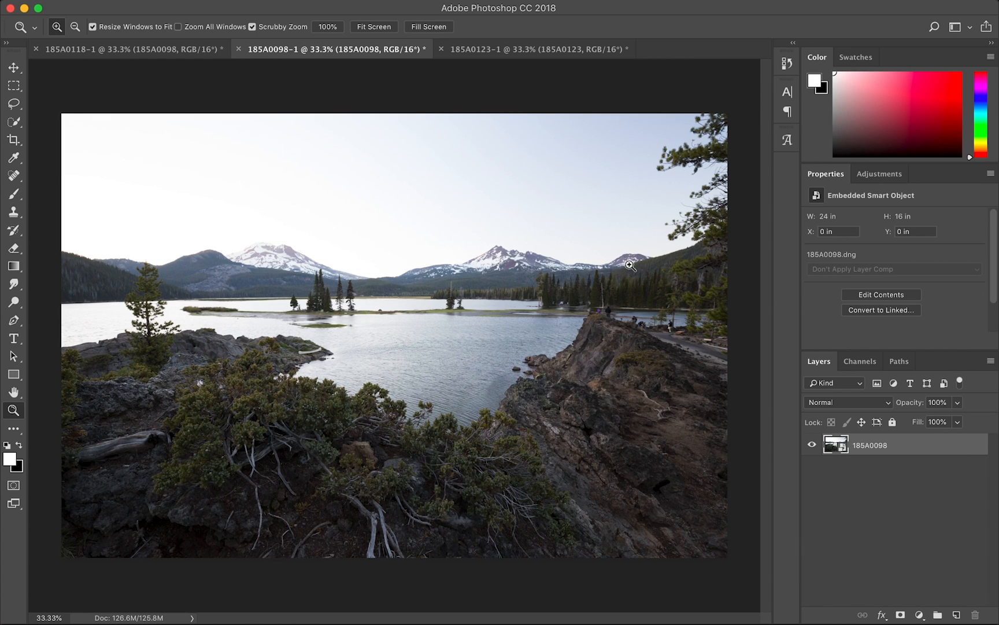
click(238, 48)
click(461, 217)
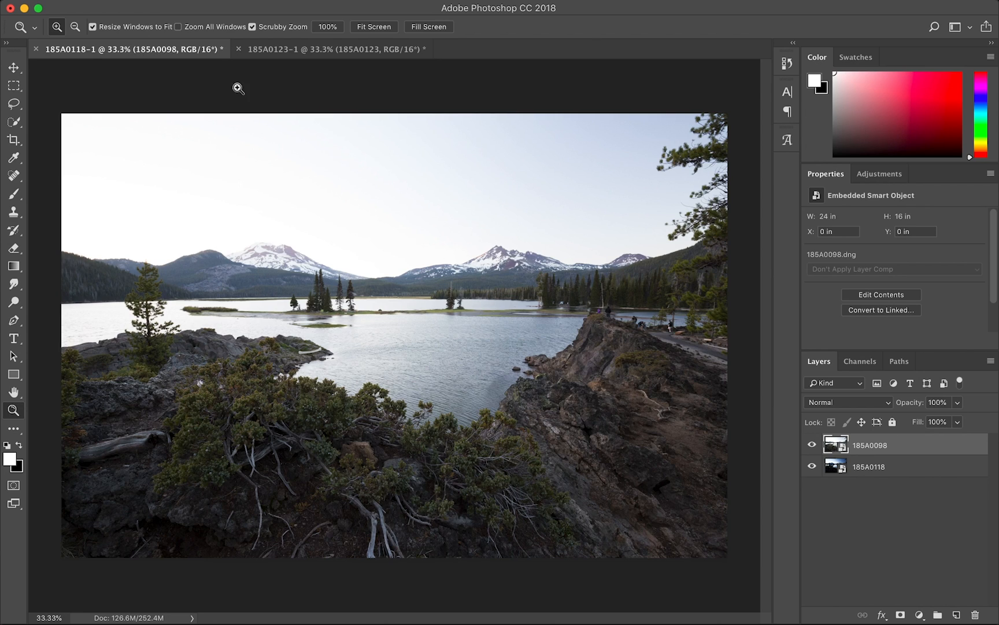
Toggle the visibility of layer 185A0098 to compare it with layer 185A0118 beneath it
click(898, 467)
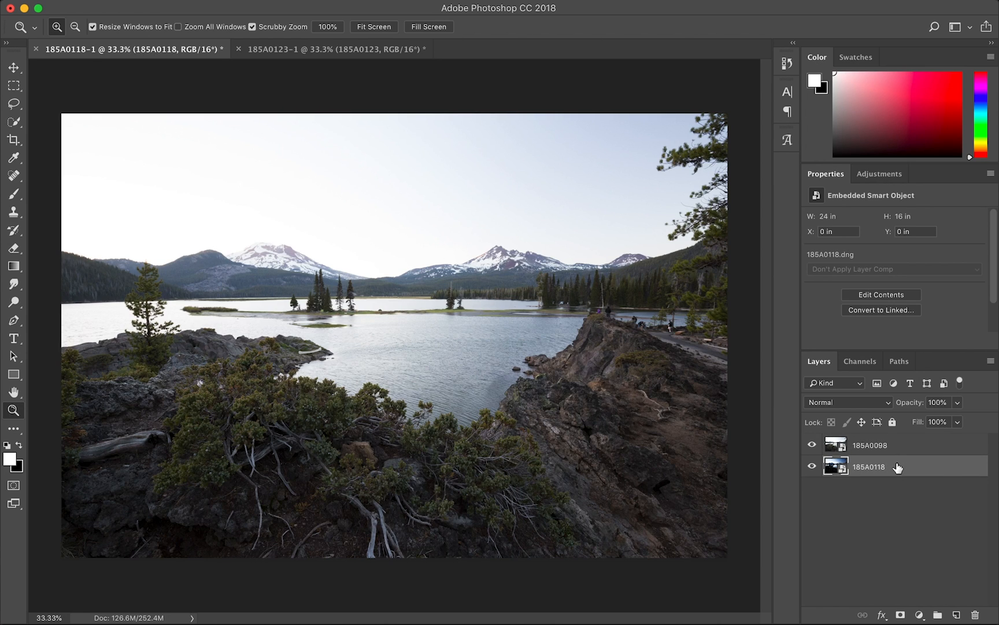
click(888, 450)
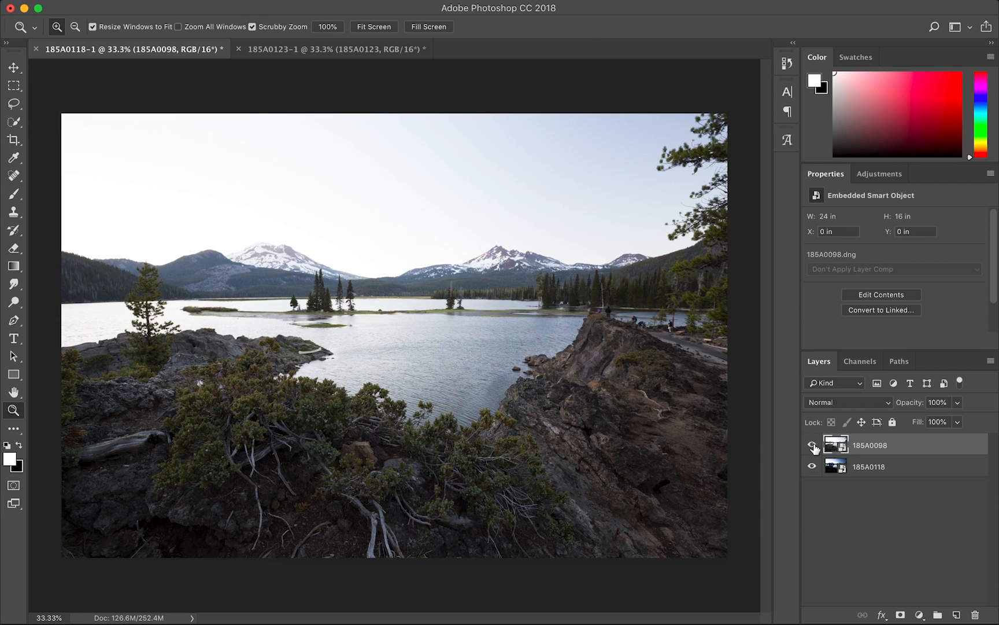
click(813, 445)
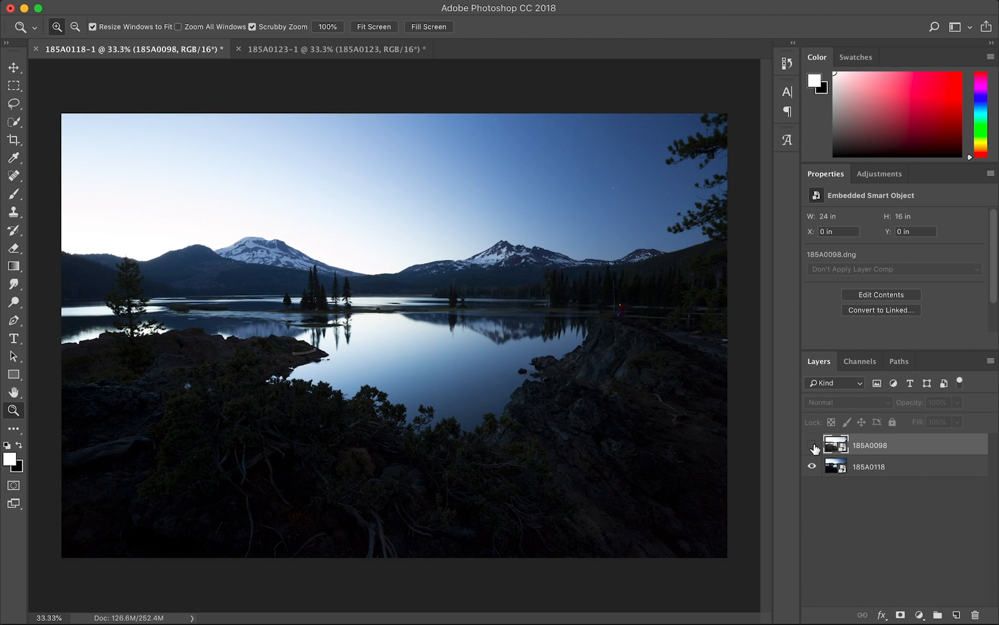
click(813, 445)
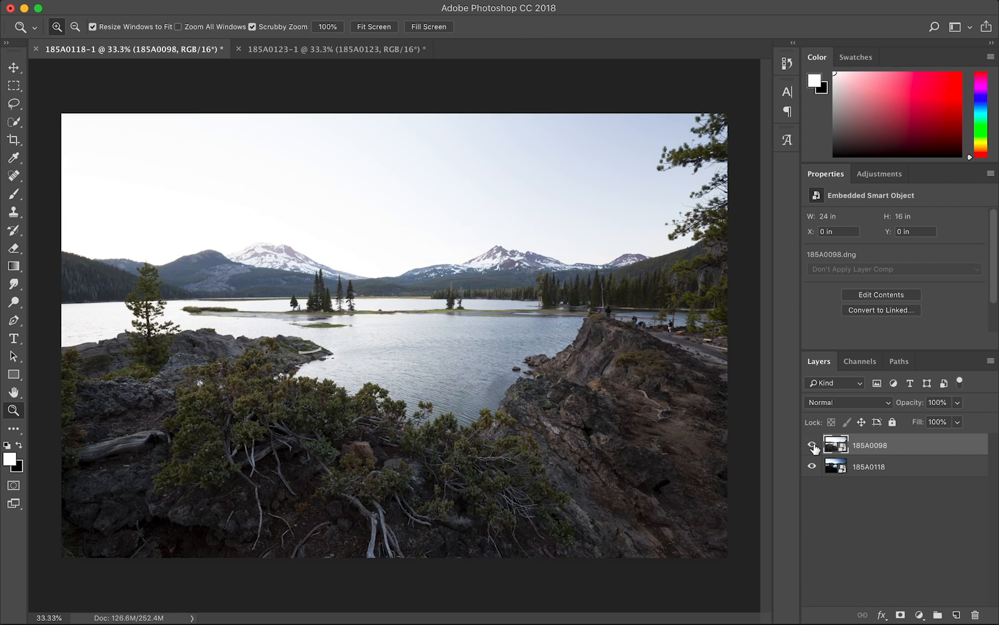
Duplicate the 185A0123 layer into document 185A0118-1 and close the 185A0123-1 document without saving
click(293, 50)
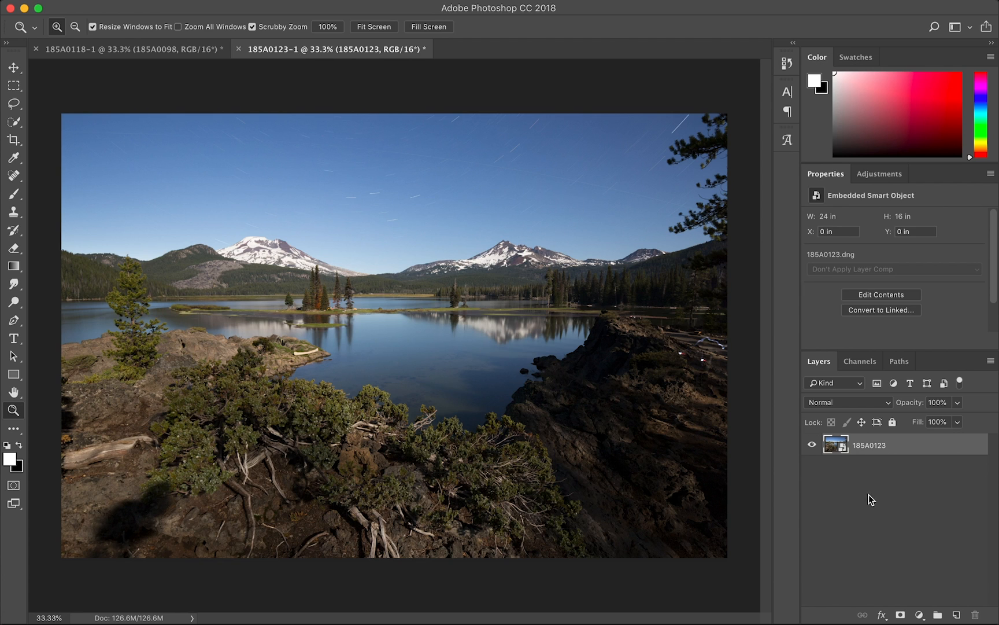
right_click(904, 445)
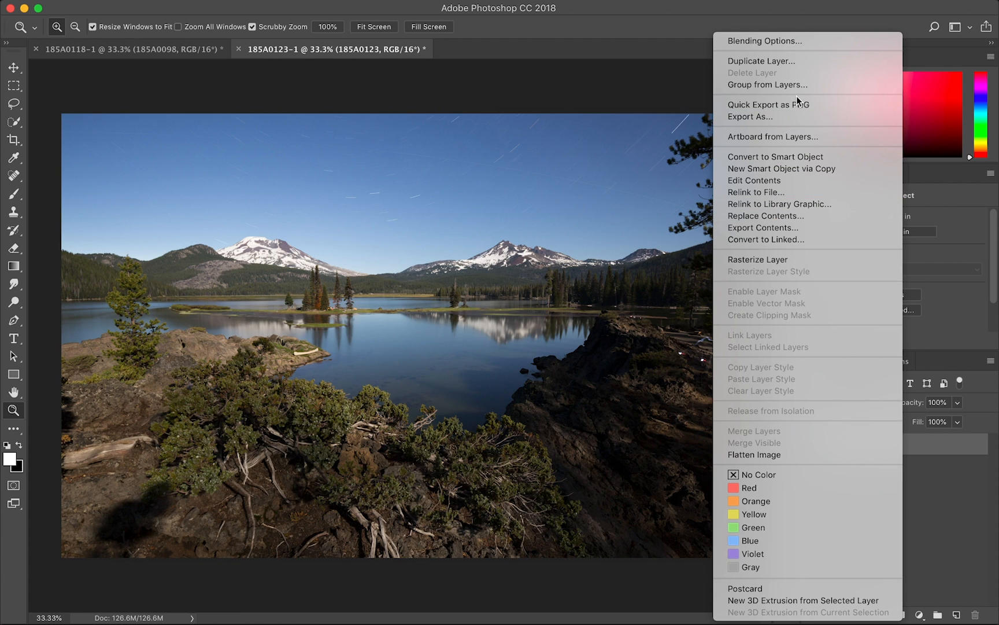
click(796, 62)
click(462, 316)
click(465, 301)
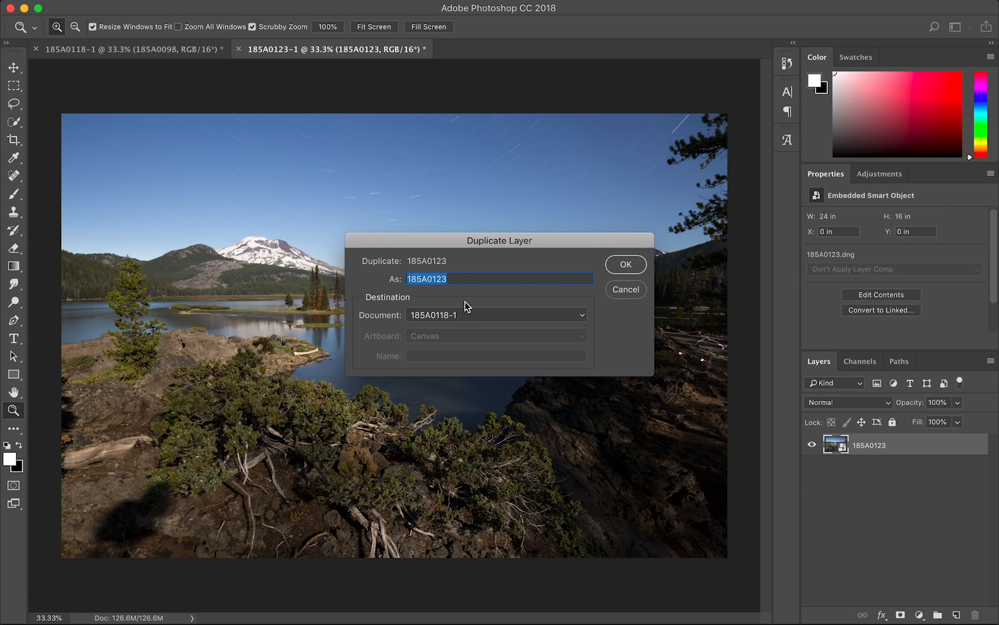
click(624, 264)
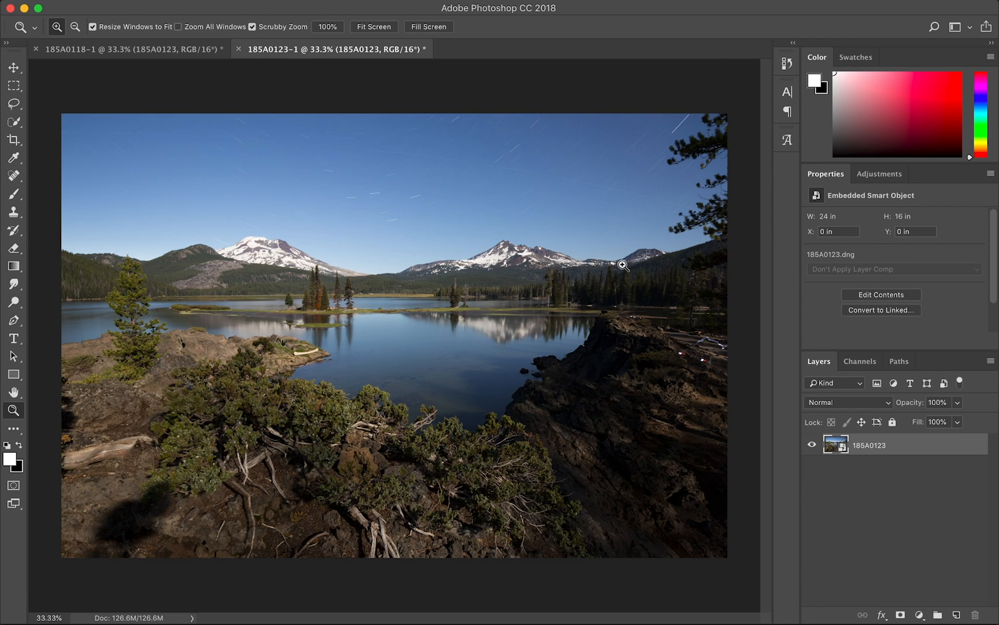
click(238, 49)
click(473, 221)
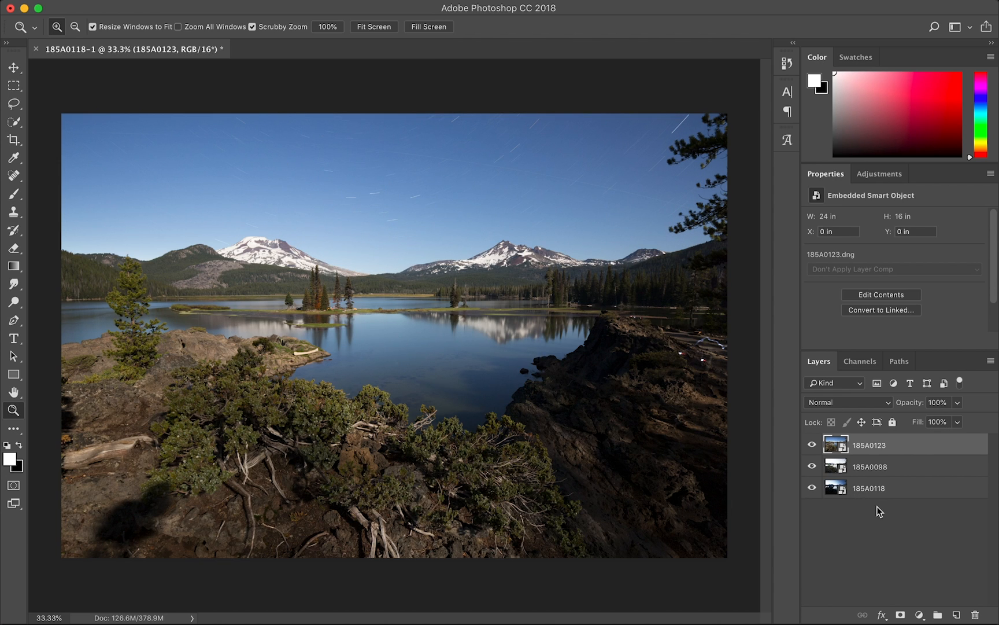
Rename layer 185A0118 as Blue Hour and layer 185A0098 as Bushes
click(891, 492)
double_click(868, 488)
text(Blue Hour)
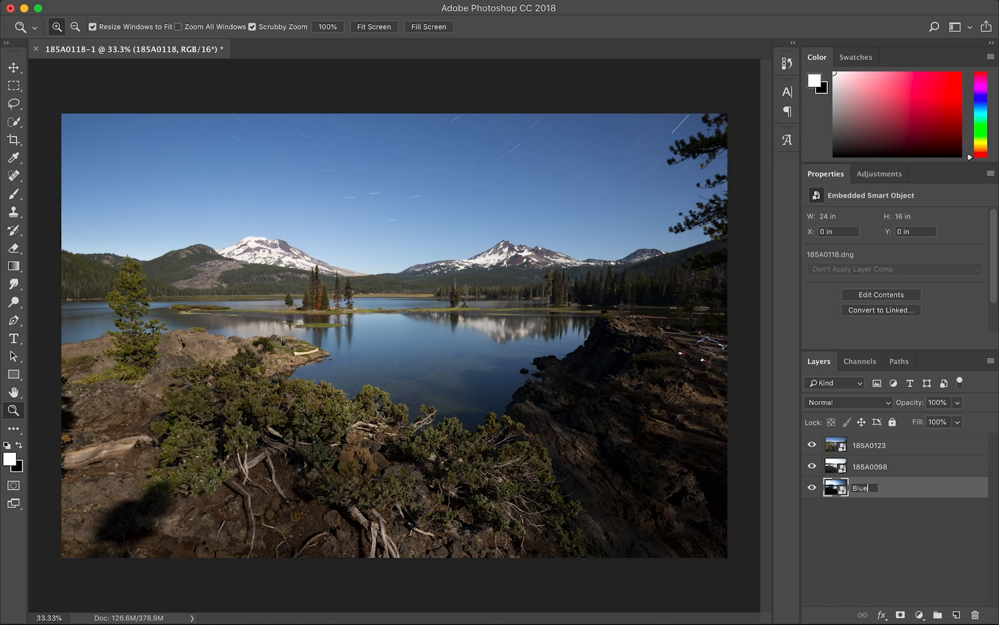
key(Return)
double_click(867, 468)
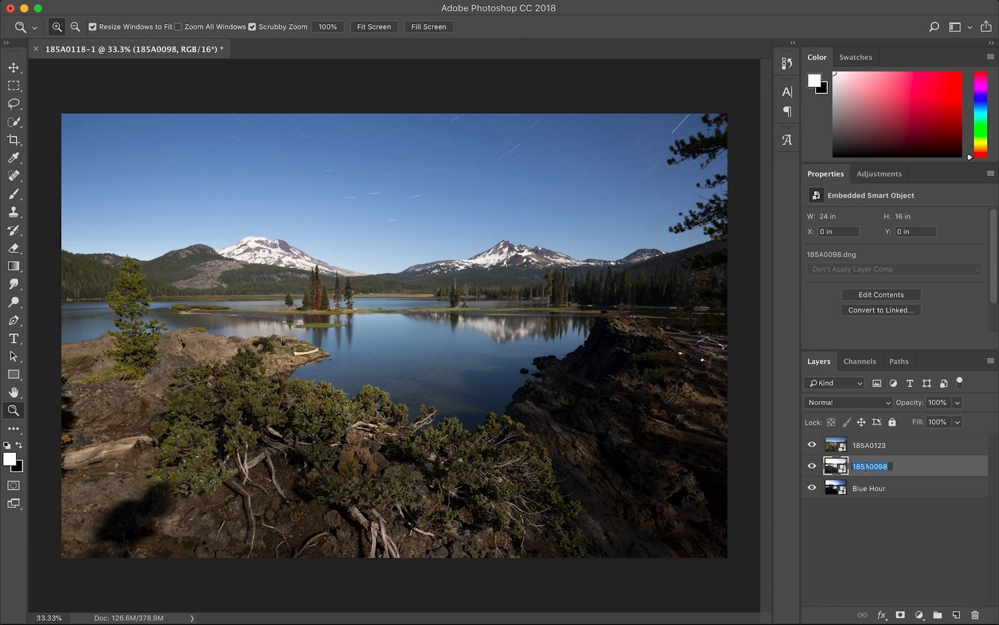
text(Bushes)
key(Return)
Rename layer 185A0123 as Star Trails and save the document
double_click(869, 444)
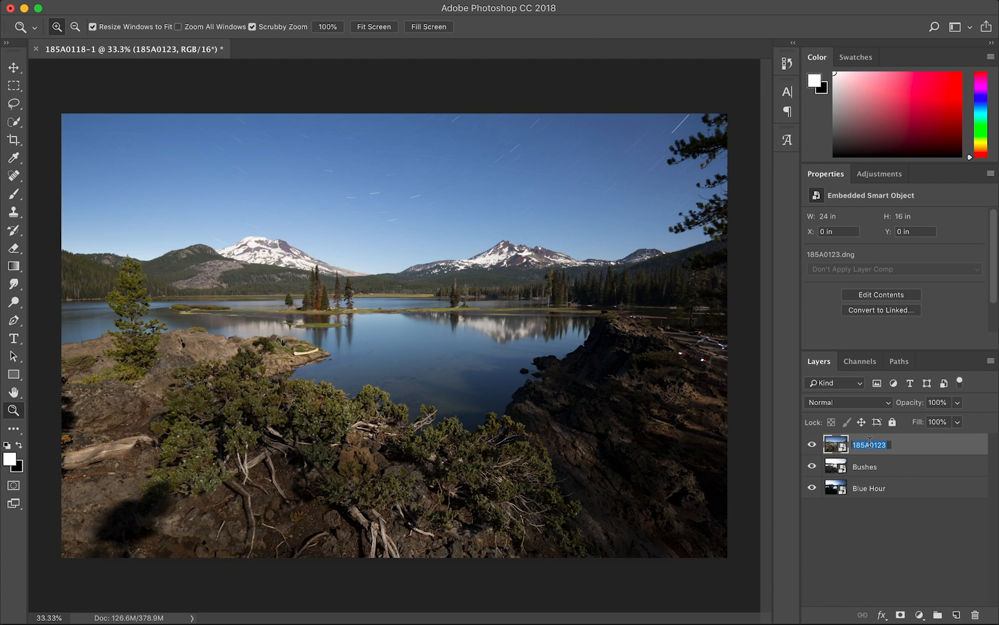
text(Star Trails)
key(Return)
key(super+s)
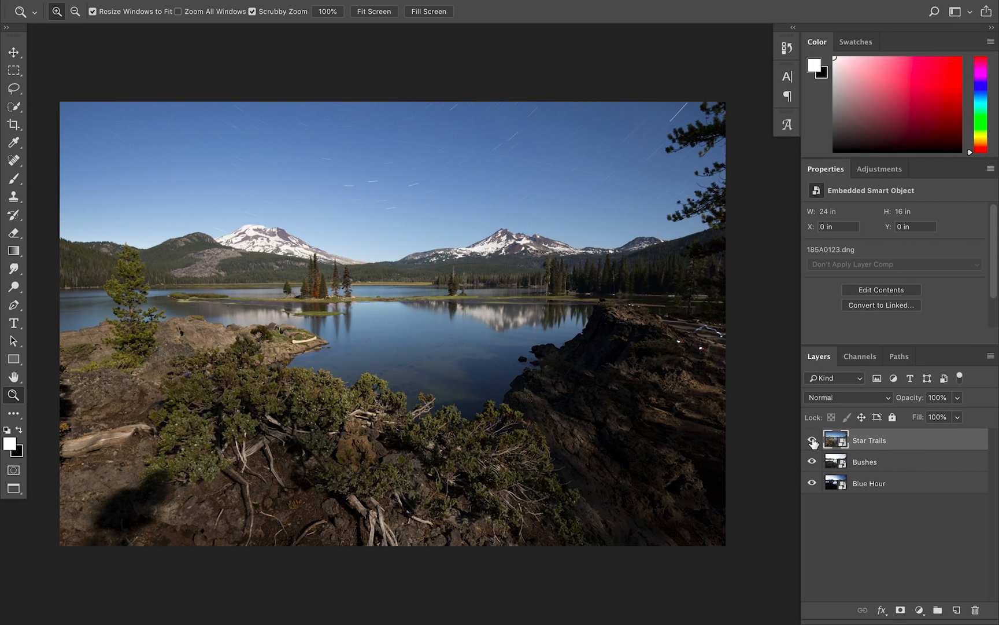
Compare the Star Trails, Bushes and Blue Hour exposures by switching the visibility of the upper two layers off and on
click(812, 440)
click(813, 461)
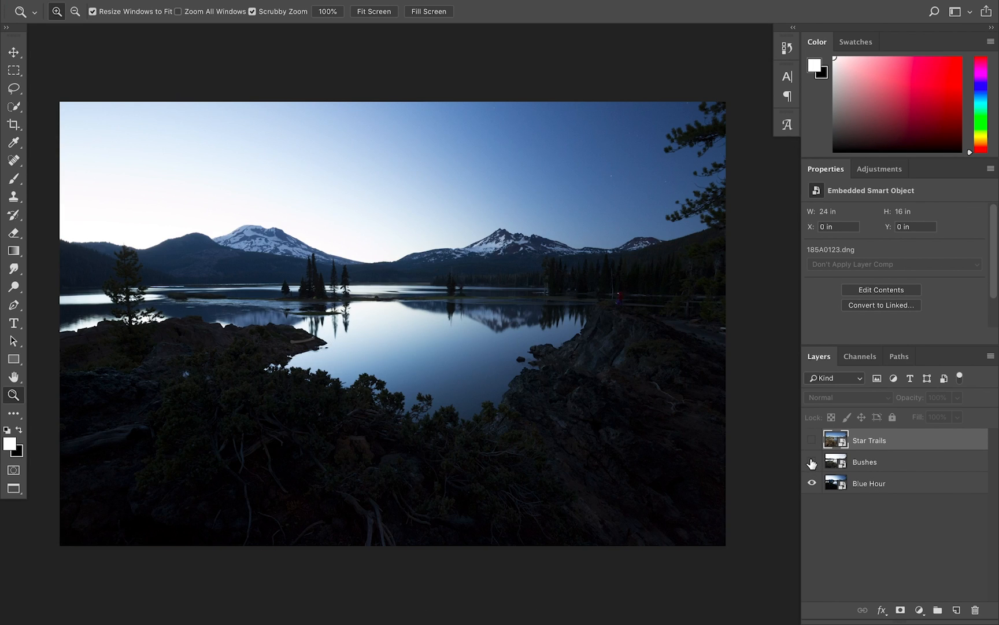
click(812, 441)
click(812, 440)
click(812, 441)
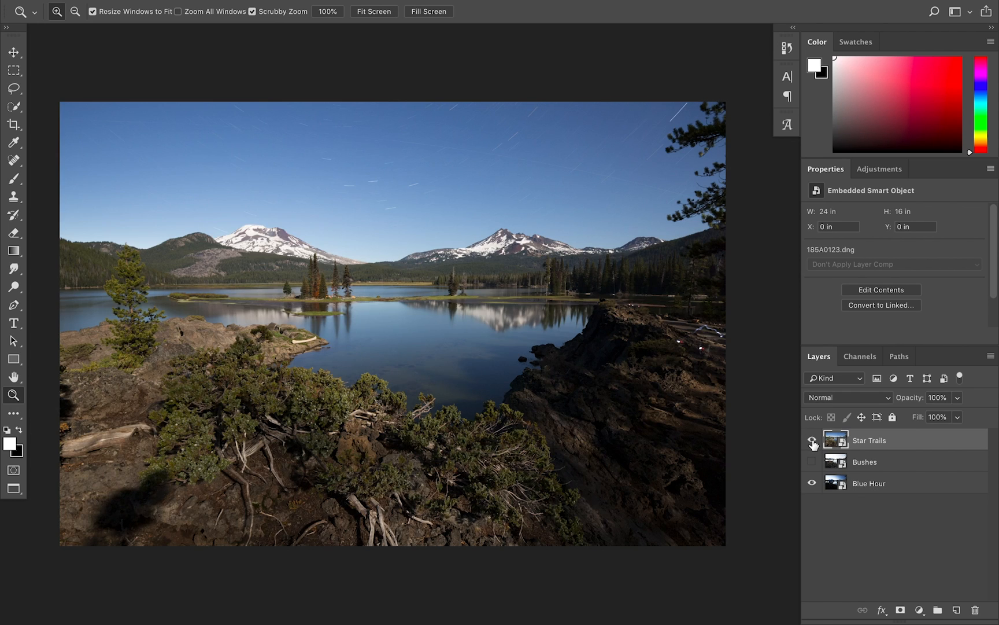
click(812, 461)
click(812, 441)
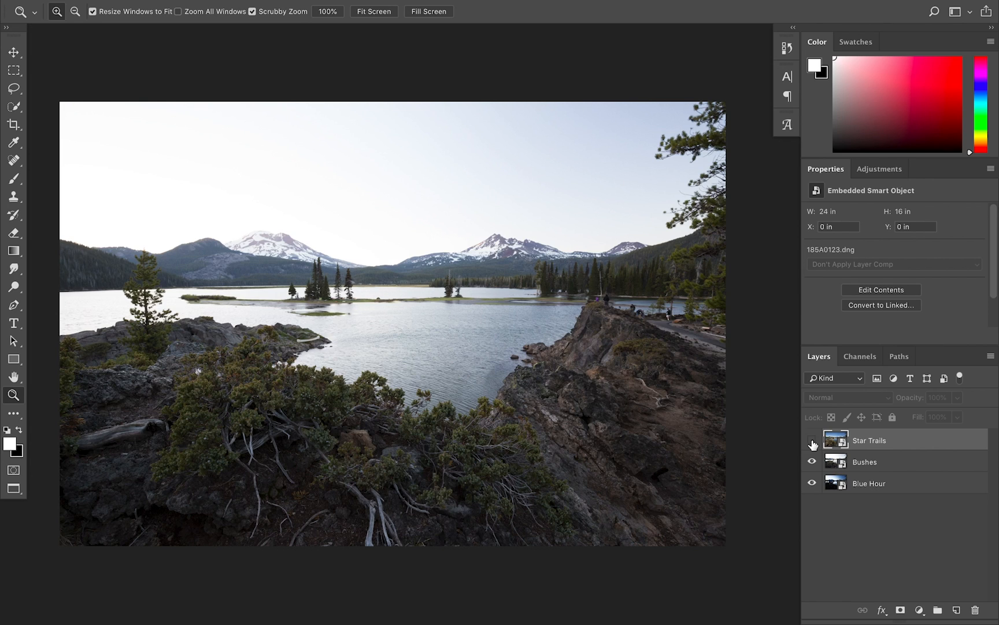
click(812, 441)
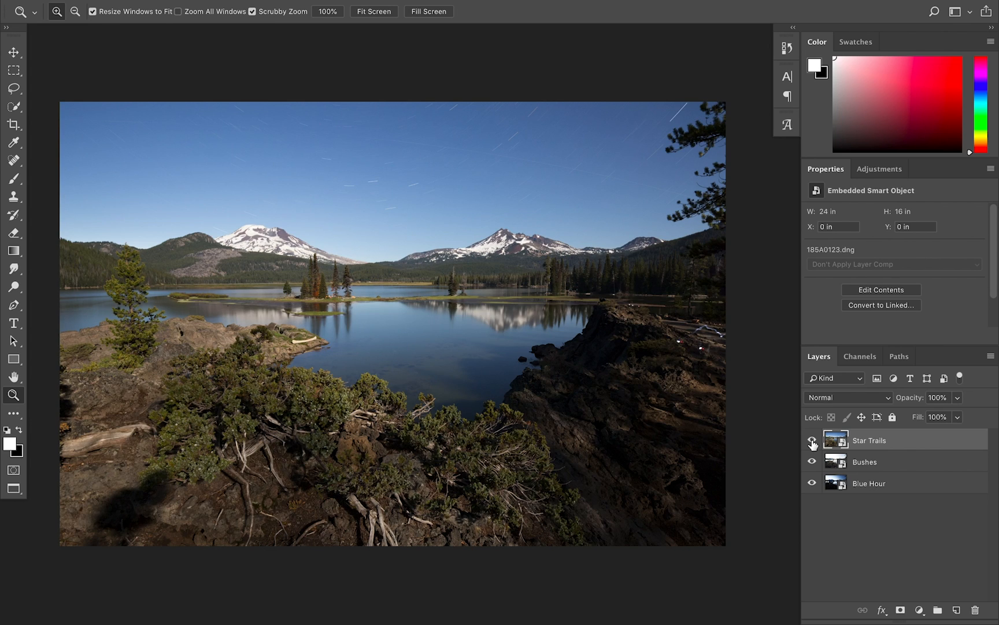
Hide the Bushes layer and check how Star Trails aligns with Blue Hour at the snowy mountain peak
click(812, 461)
click(812, 439)
click(812, 440)
drag(491, 228, 491, 227)
click(813, 440)
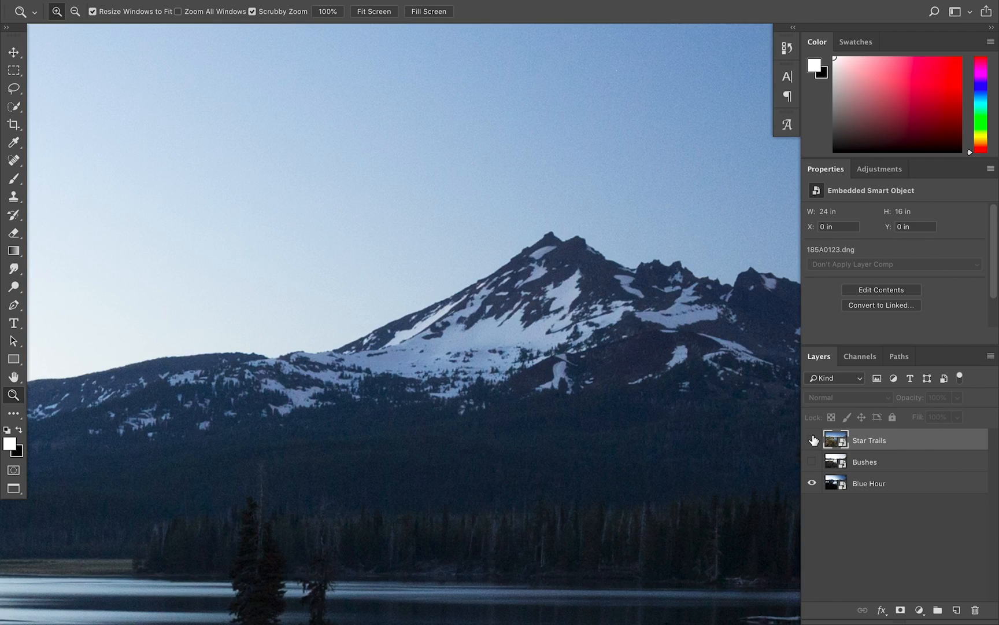
click(813, 440)
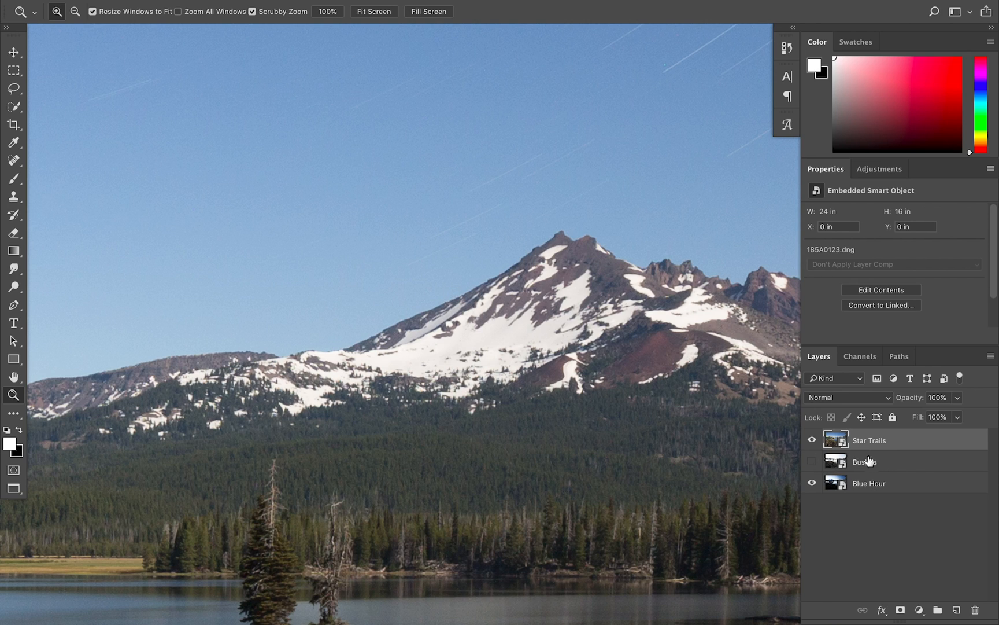
click(813, 441)
click(813, 441)
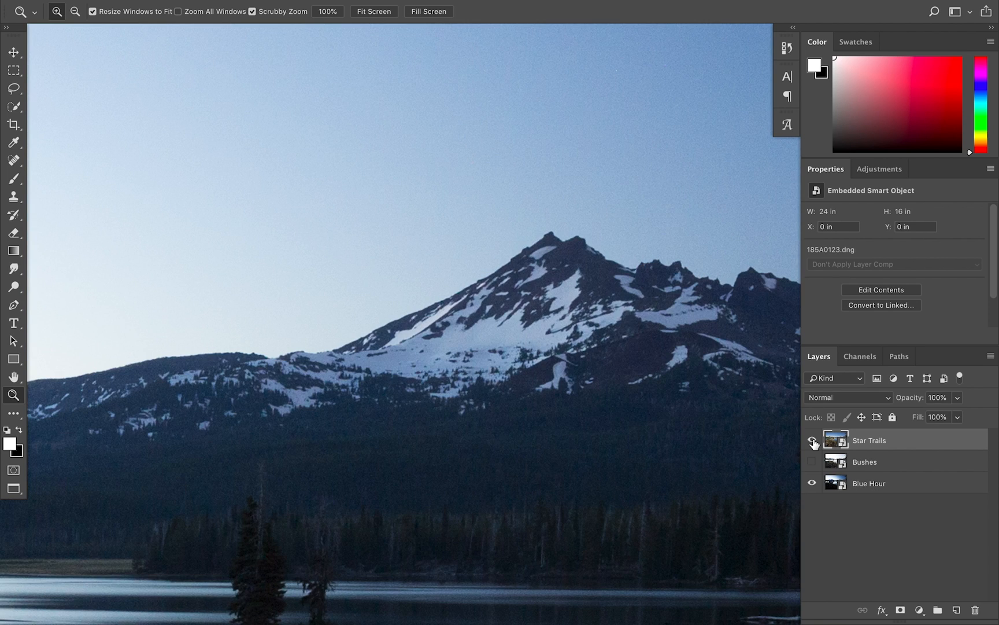
alt+click(577, 362)
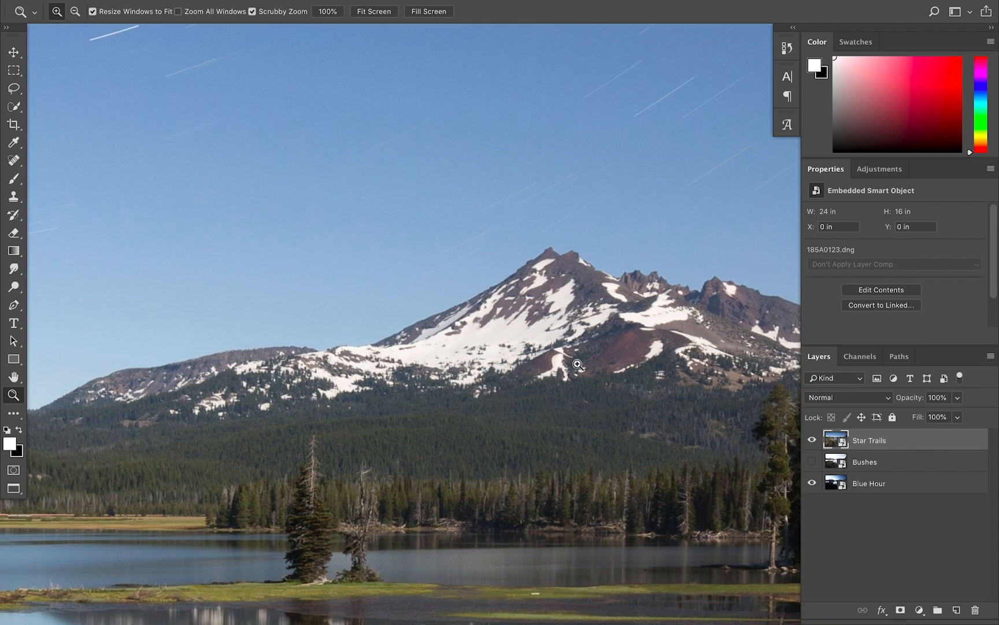
Compare Star Trails with Blue Hour across the lake scene by switching the Star Trails layer off and on
click(888, 488)
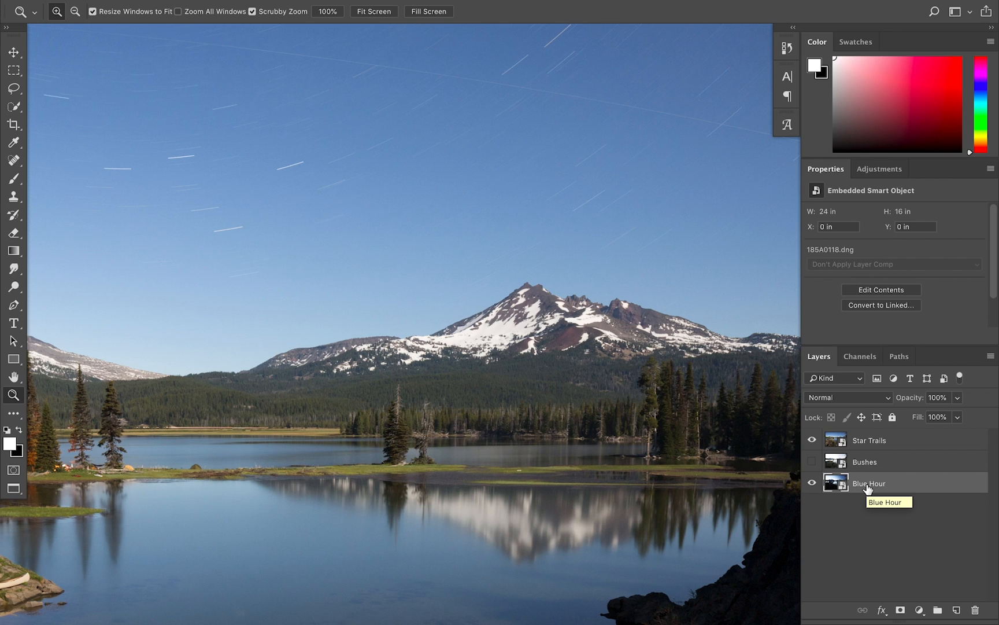
click(879, 441)
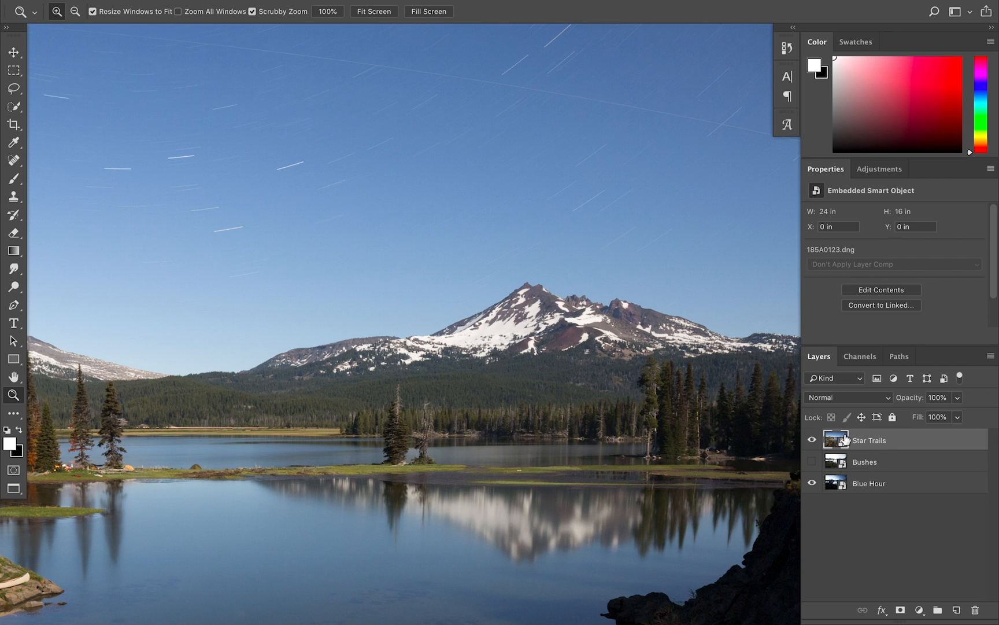
click(812, 440)
click(812, 439)
click(812, 439)
click(812, 440)
Set the Star Trails layer's blend mode to Difference and inspect the edge offsets along both mountains and the shoreline
click(838, 397)
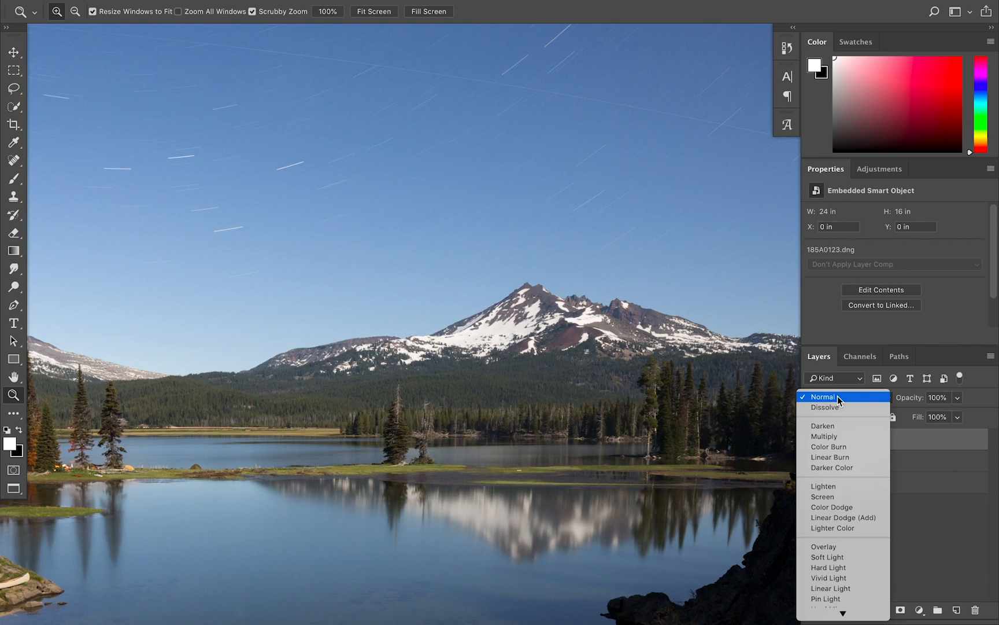
text(diff)
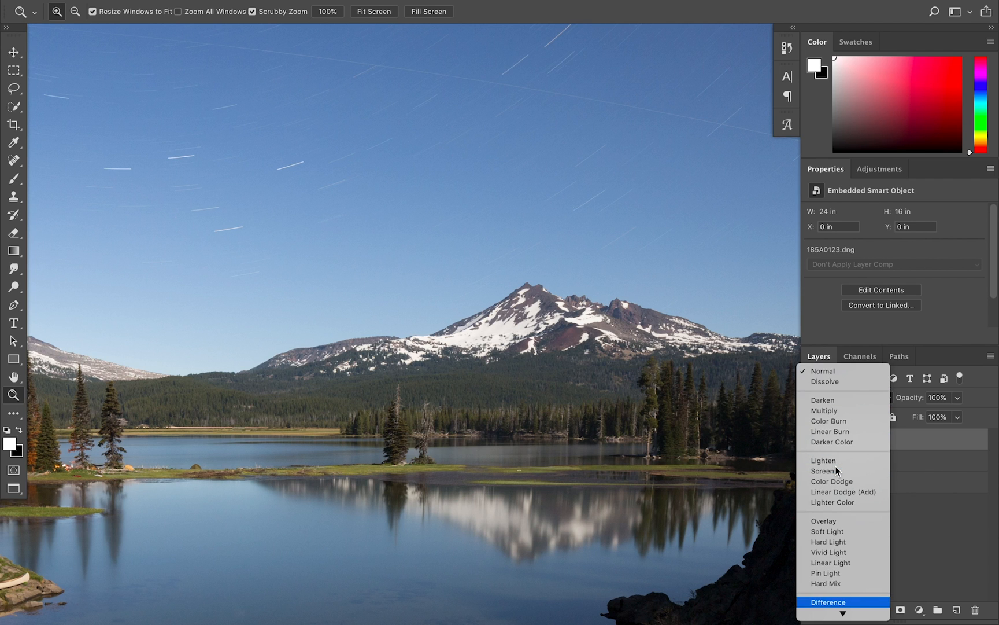
key(Return)
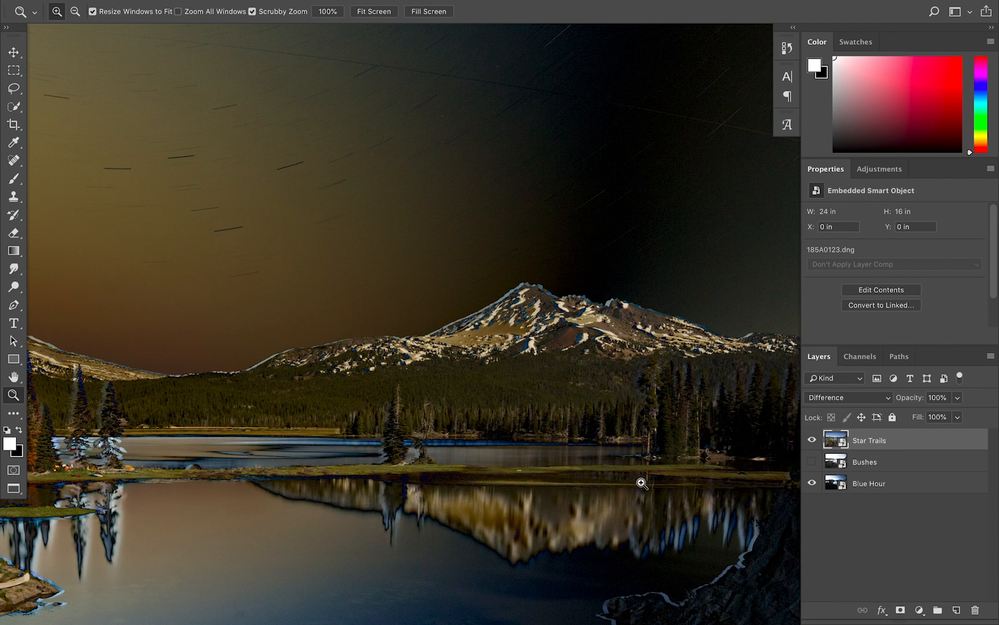
scroll(512, 432, left, 5)
scroll(513, 432, left, 8)
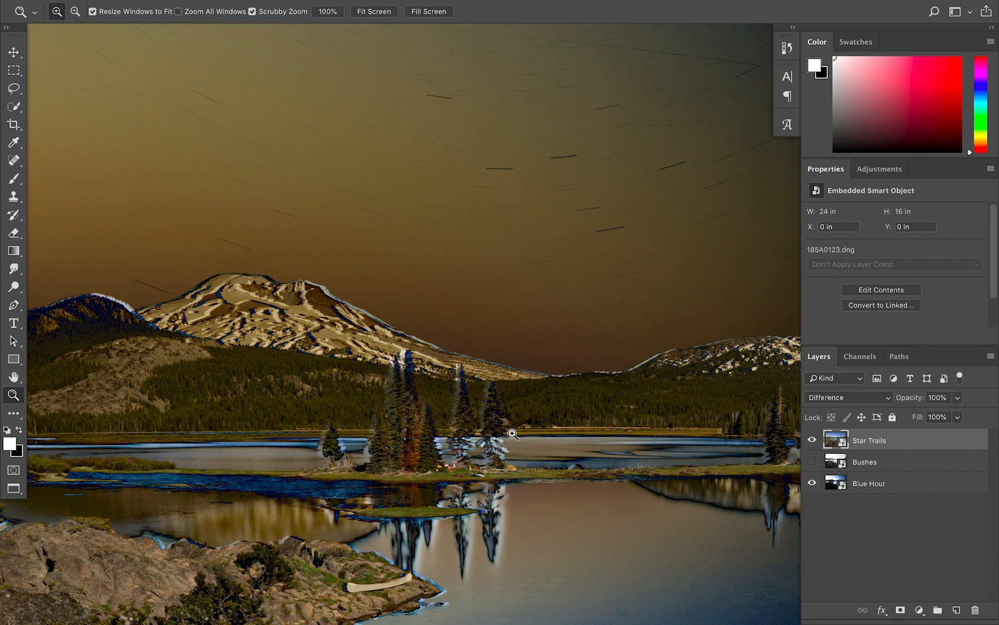
scroll(513, 432, left, 2)
scroll(513, 433, right, 15)
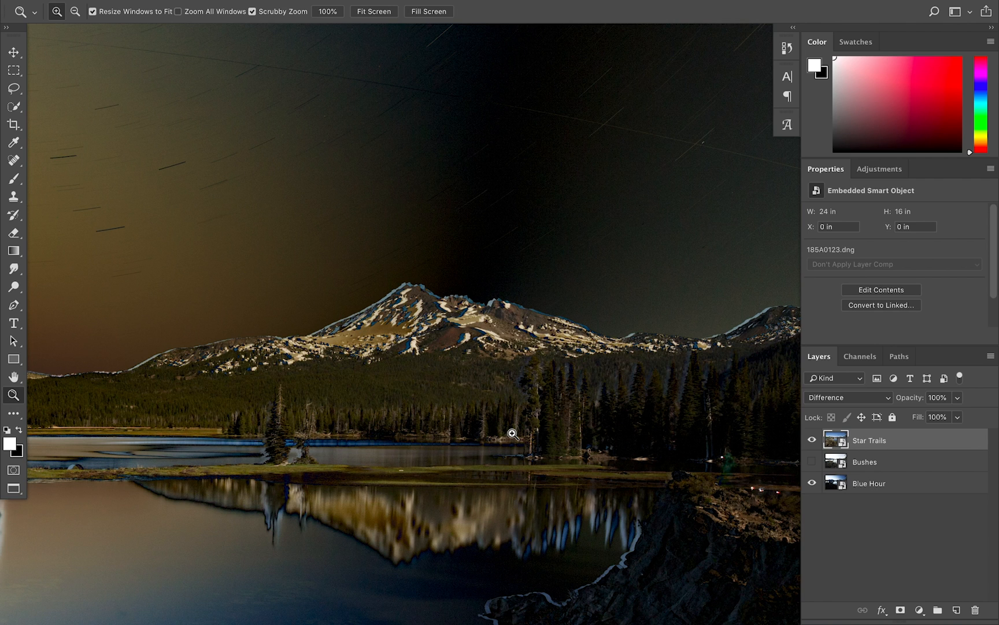
scroll(513, 433, left, 12)
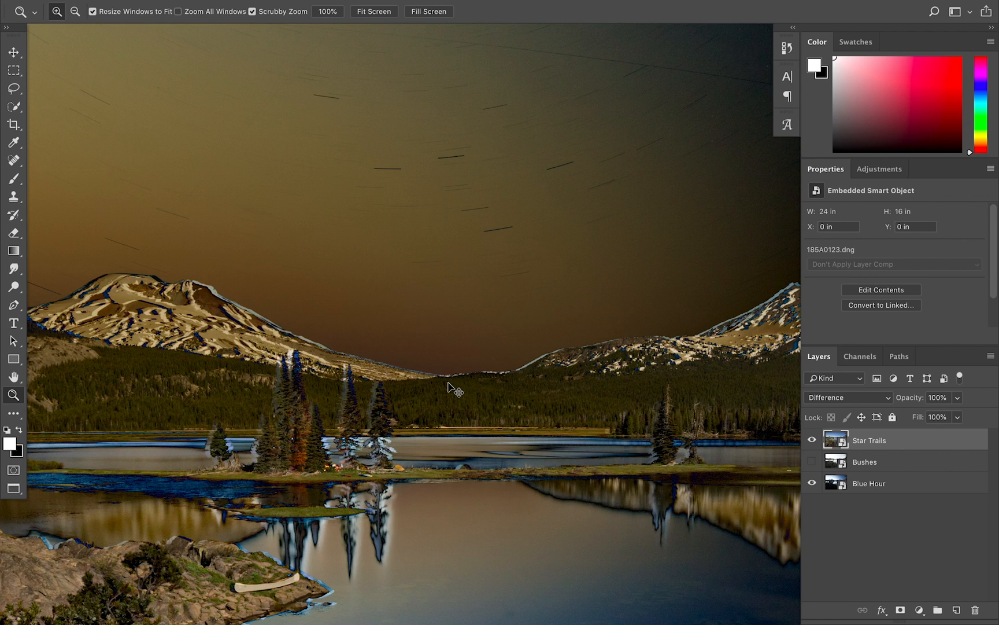
Free-transform Star Trails to X 2864 px, Y 1922 px so its mountain ridges line up with Blue Hour
key(super+t)
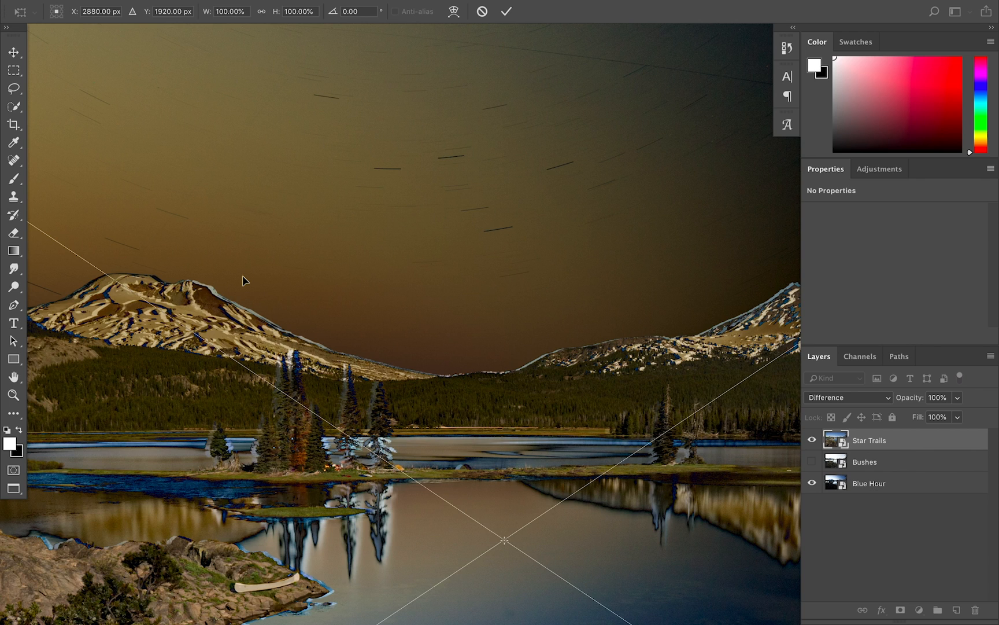
mouse_move(263, 3)
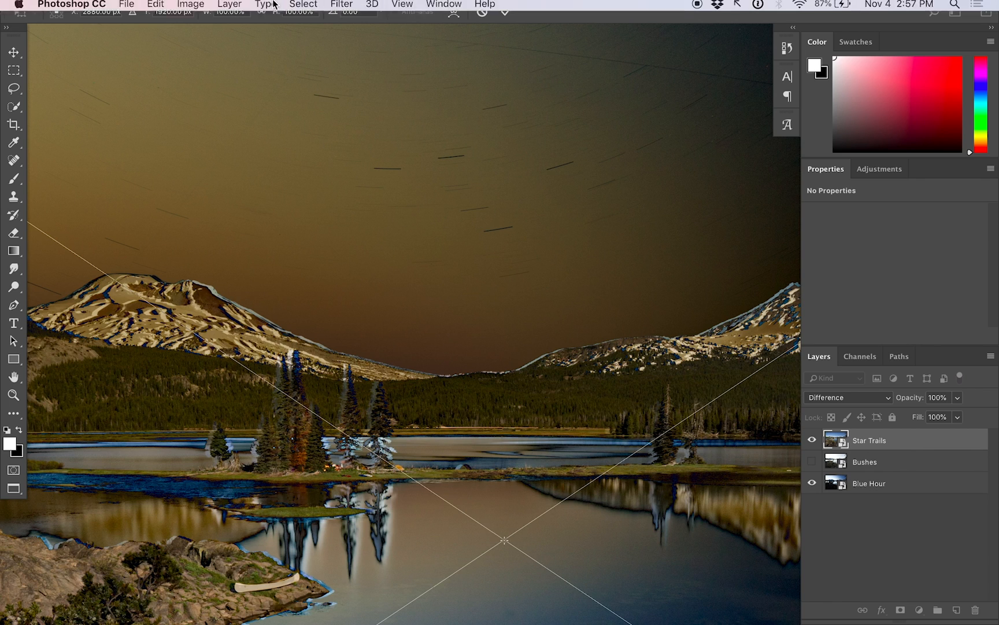
click(400, 7)
mouse_move(500, 306)
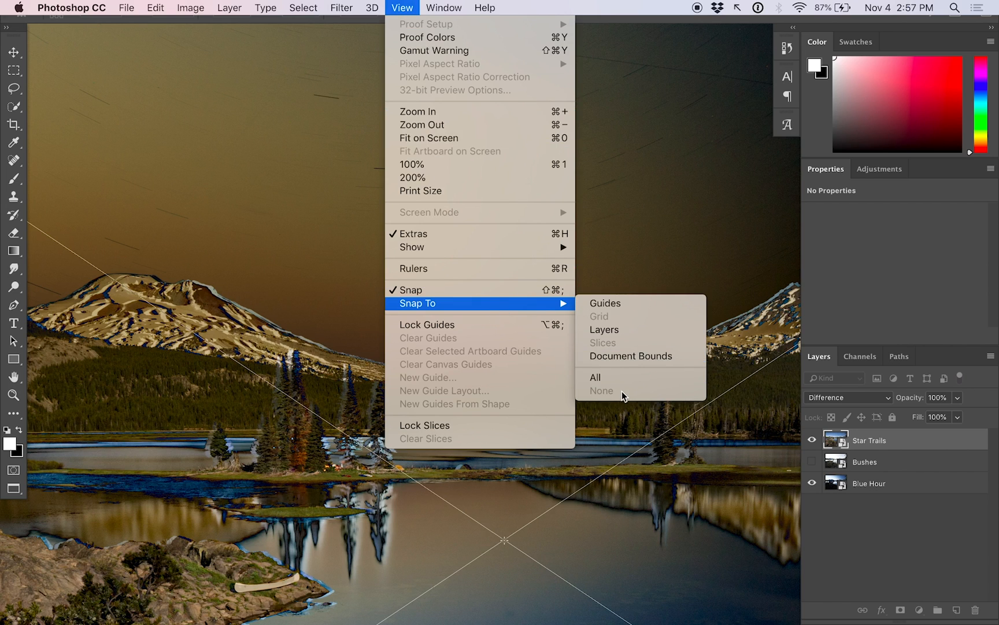
key(super+t)
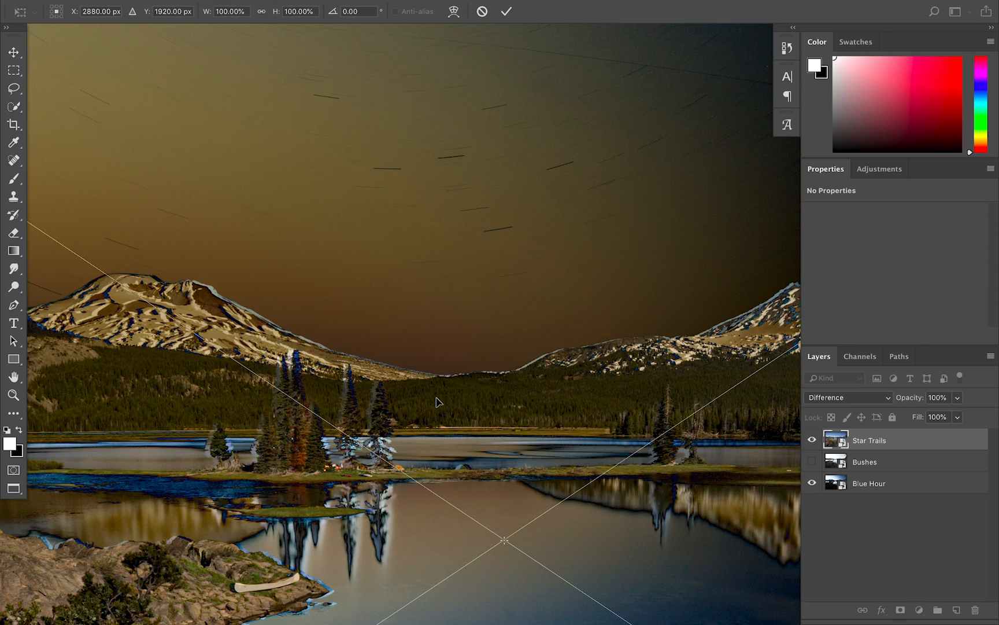
key(super+equal)
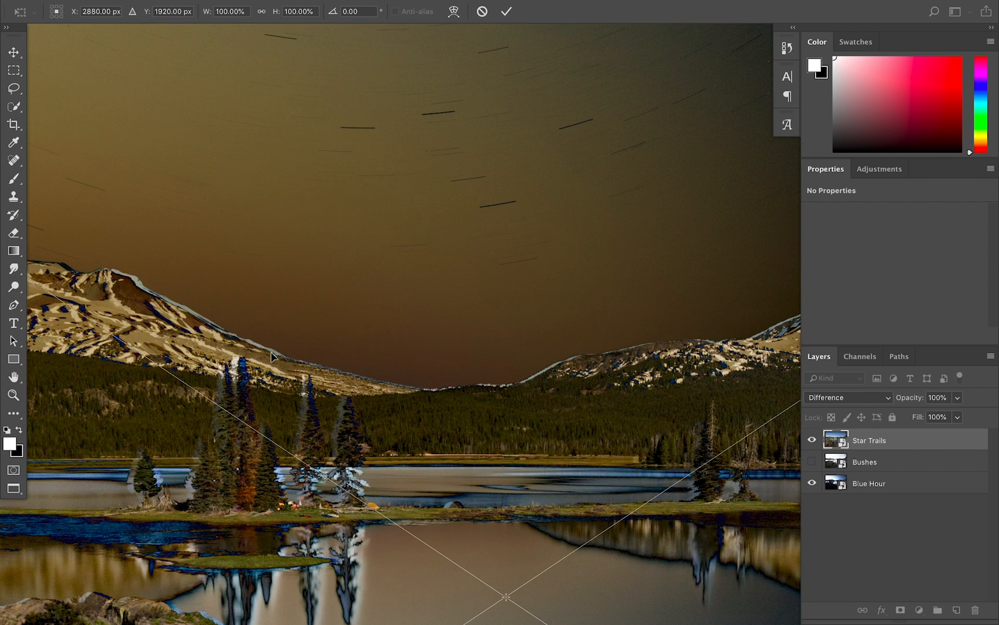
drag(272, 356, 267, 356)
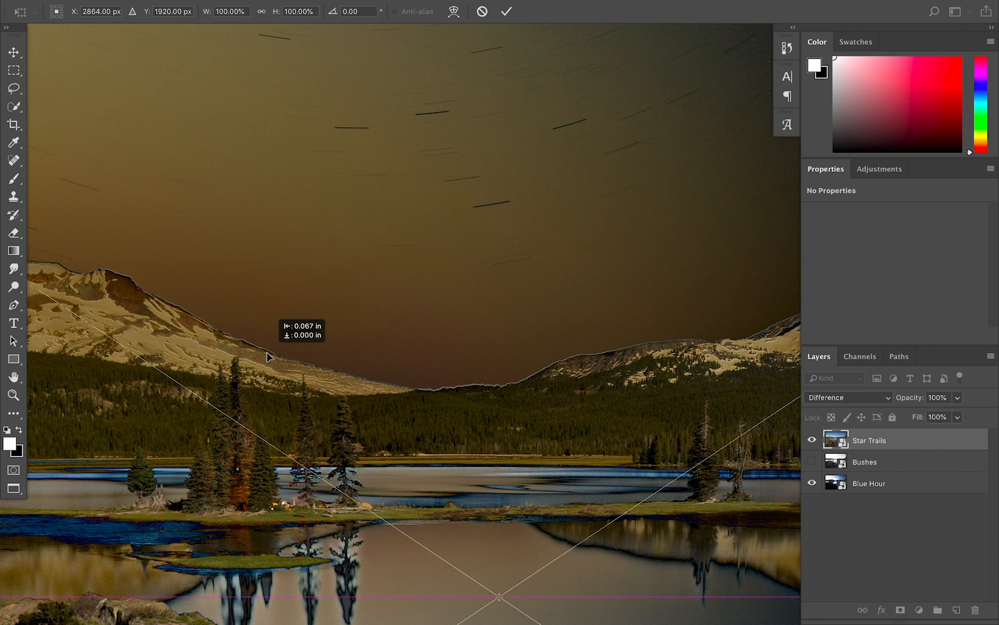
drag(267, 353, 267, 353)
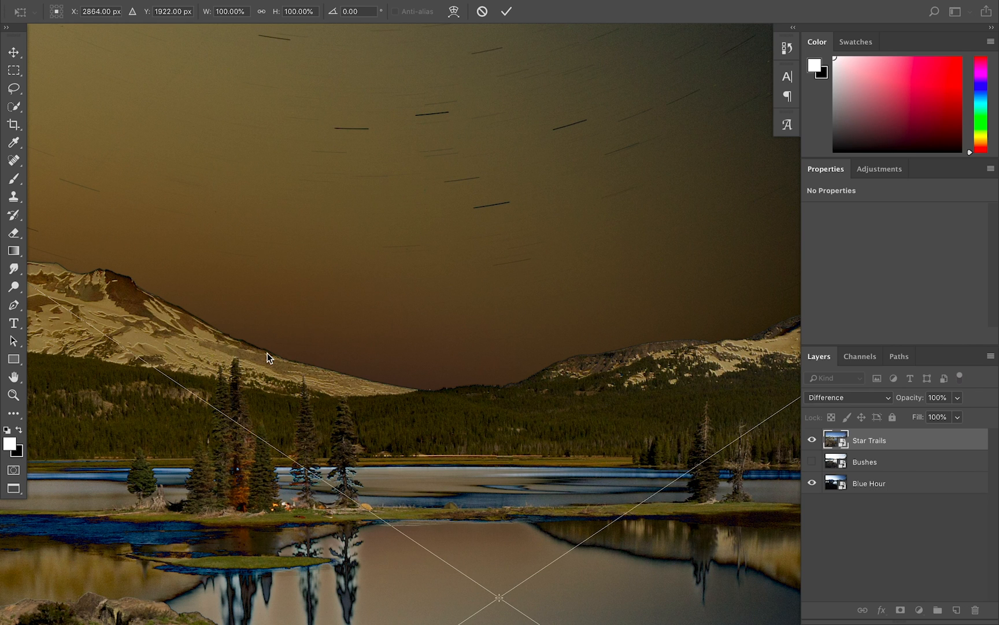
Check the Difference edges along the hills, foreground bushes, rocks and pine branches, and apply the transform to Star Trails
scroll(267, 353, left, 10)
scroll(267, 353, left, 10)
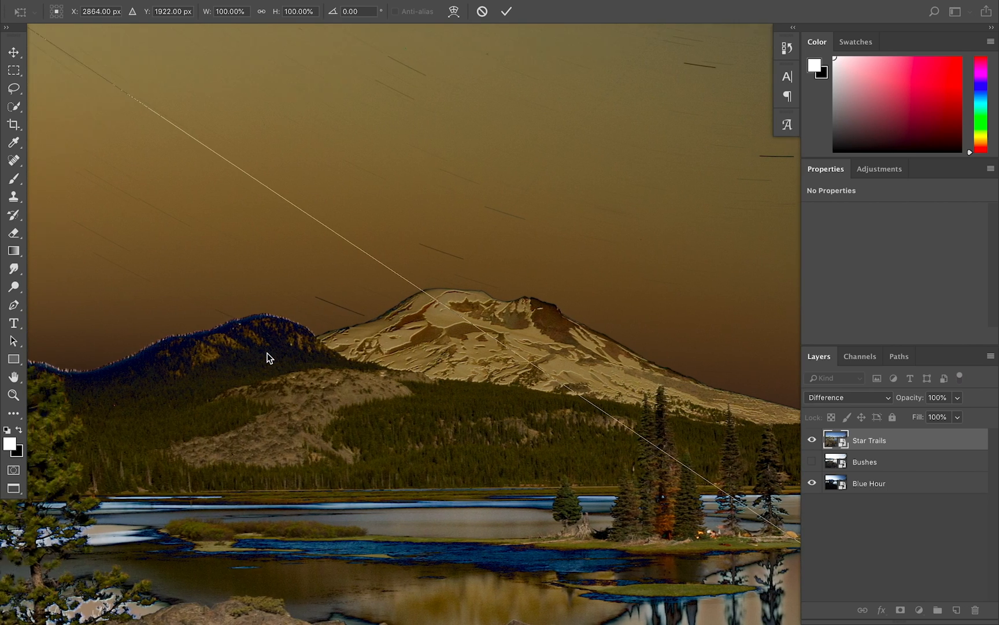
scroll(267, 357, left, 5)
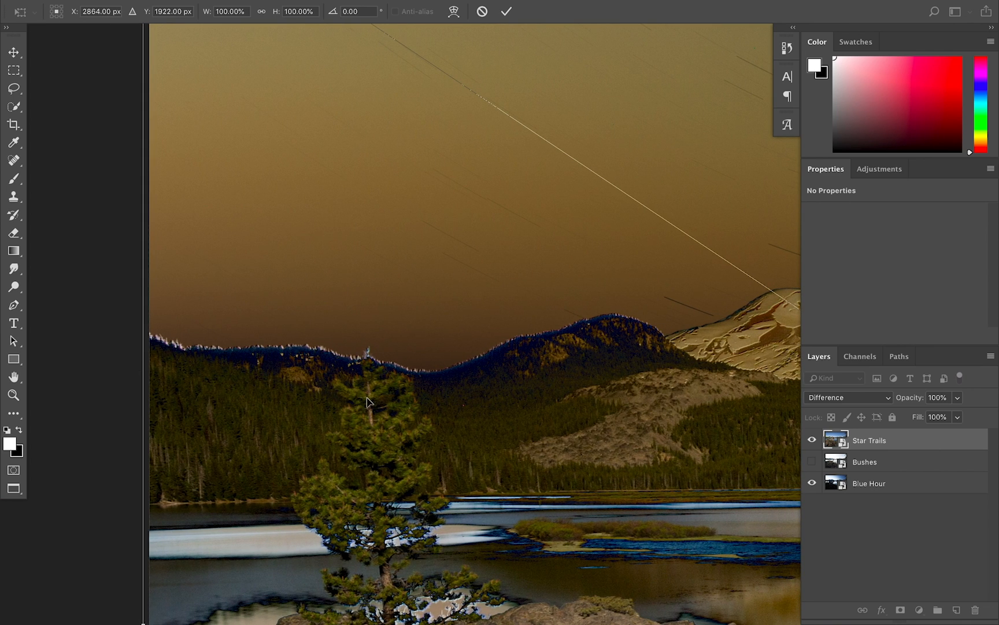
scroll(367, 402, down, 5)
scroll(367, 401, down, 1)
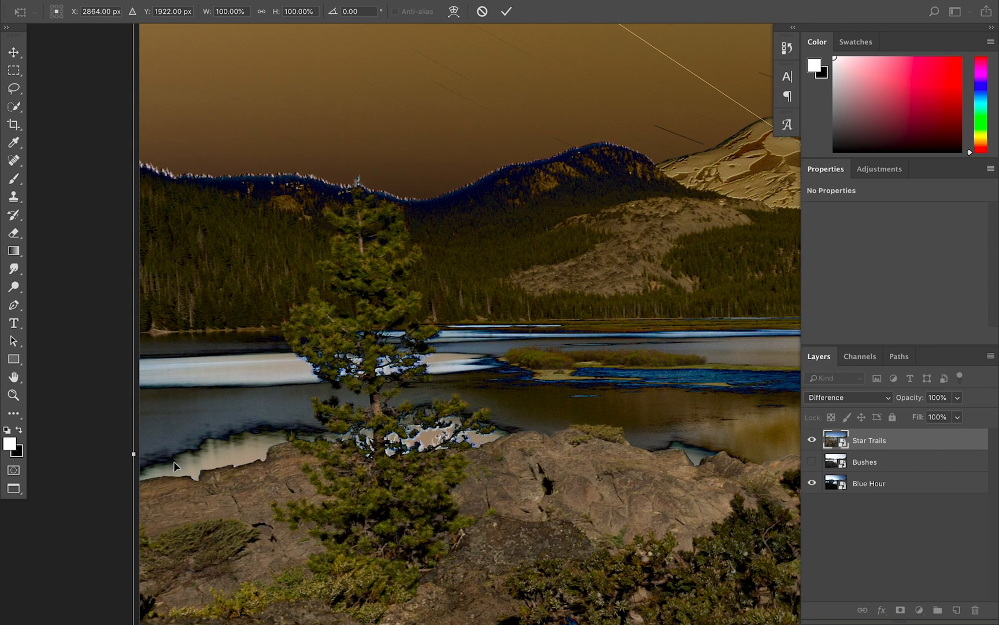
scroll(305, 479, down, 8)
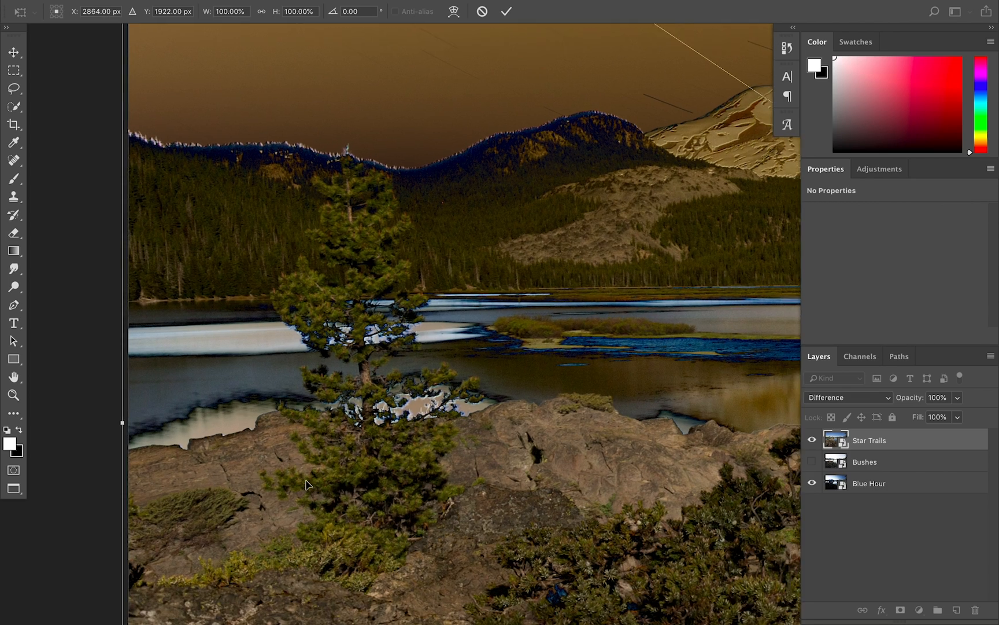
scroll(306, 483, down, 4)
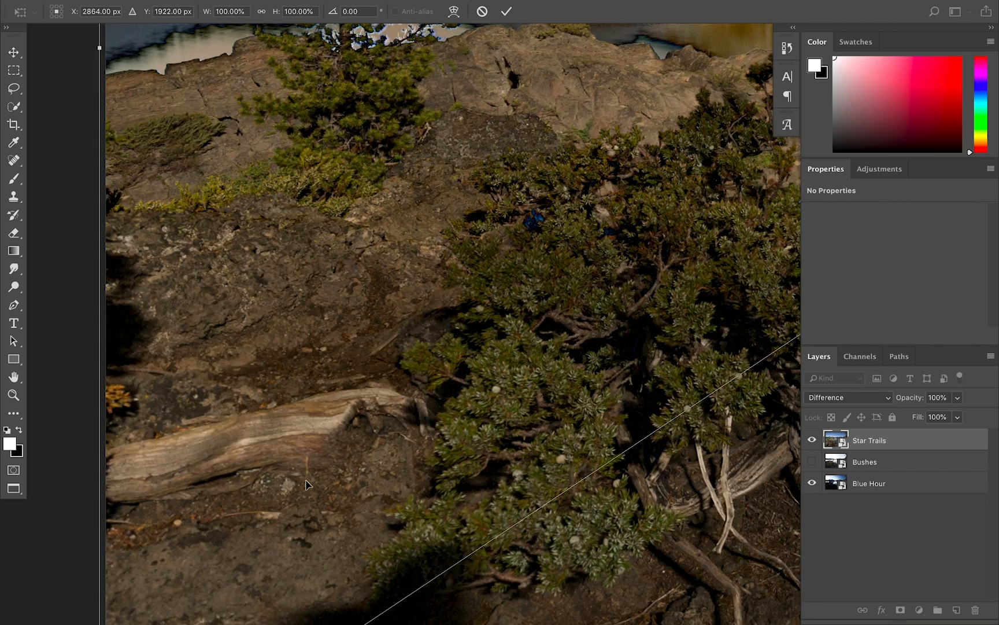
scroll(306, 483, up, 15)
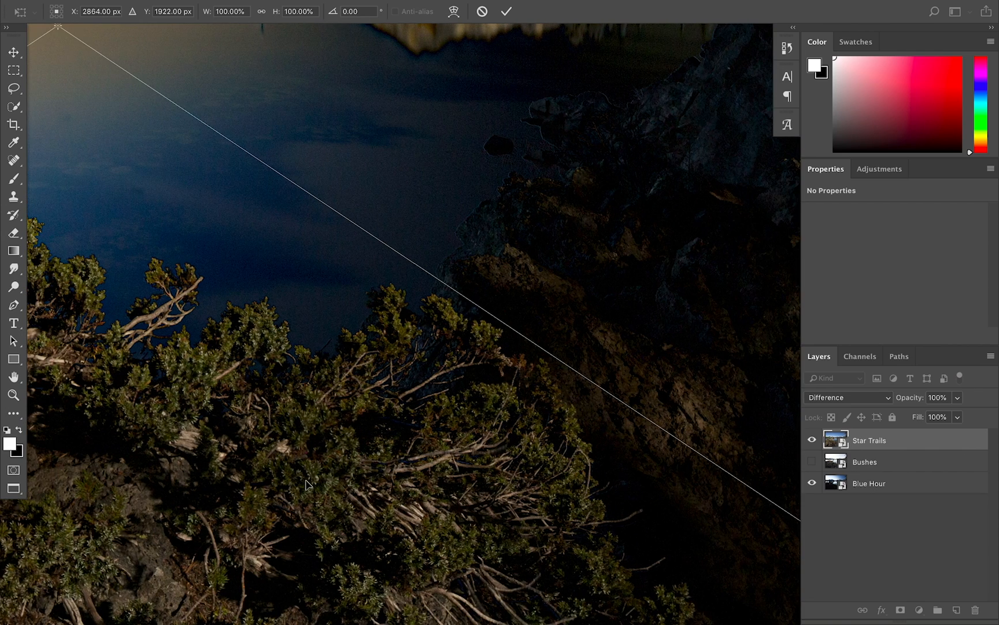
scroll(306, 484, up, 10)
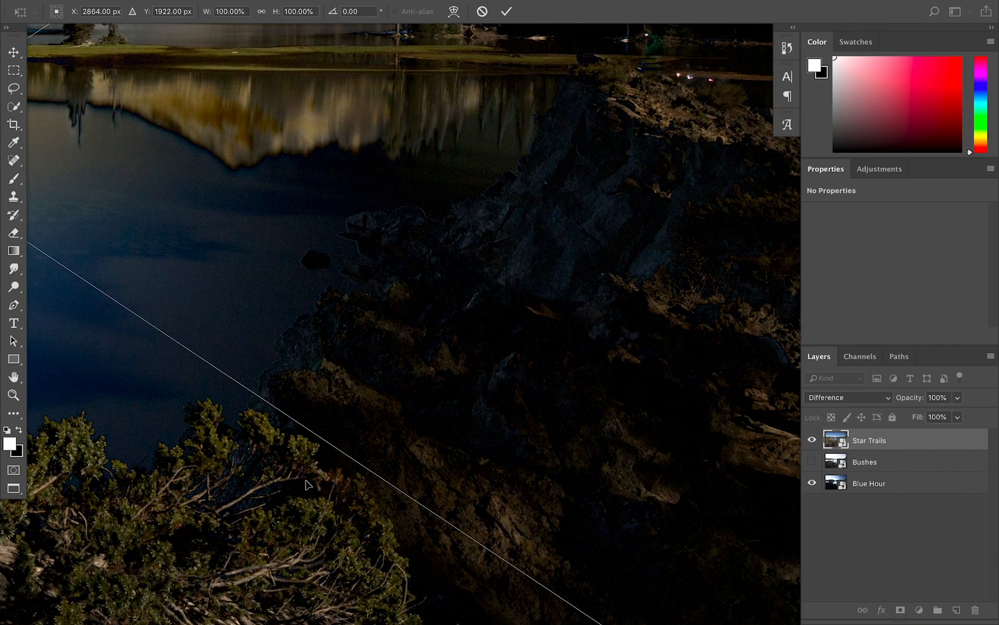
scroll(306, 484, up, 8)
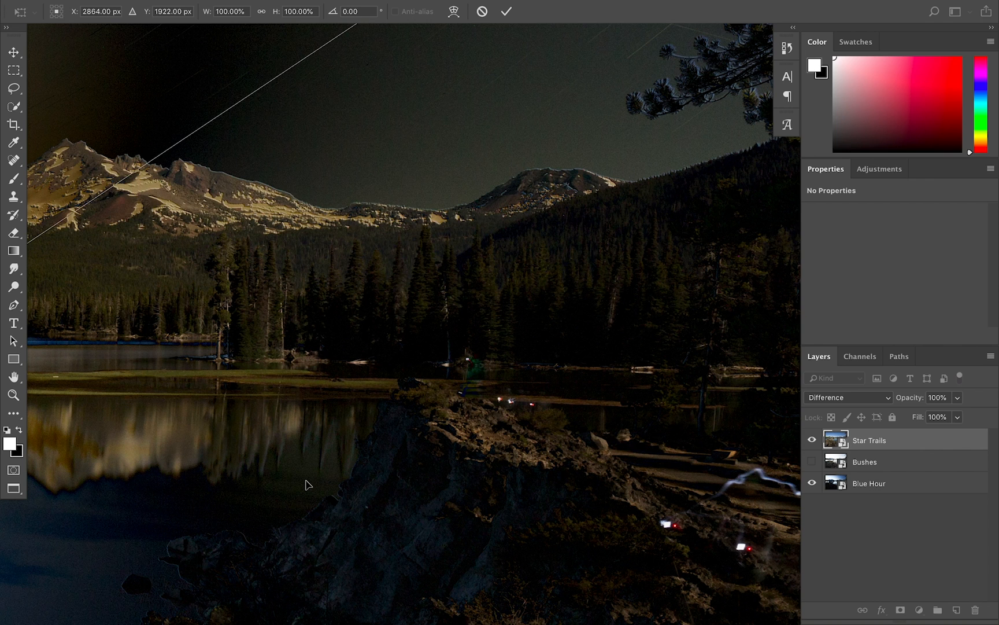
scroll(306, 484, right, 10)
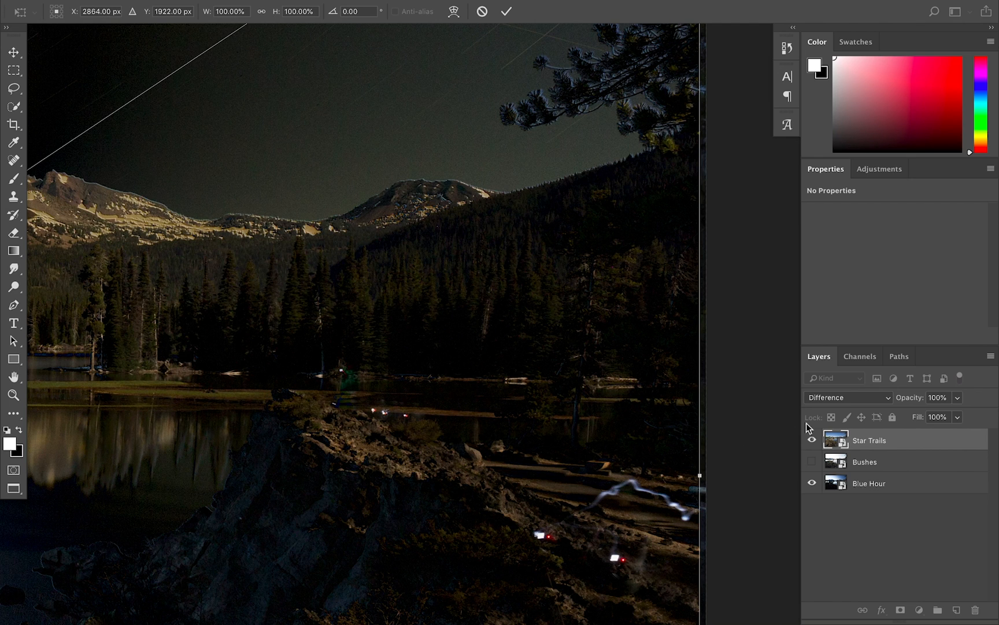
scroll(546, 366, up, 6)
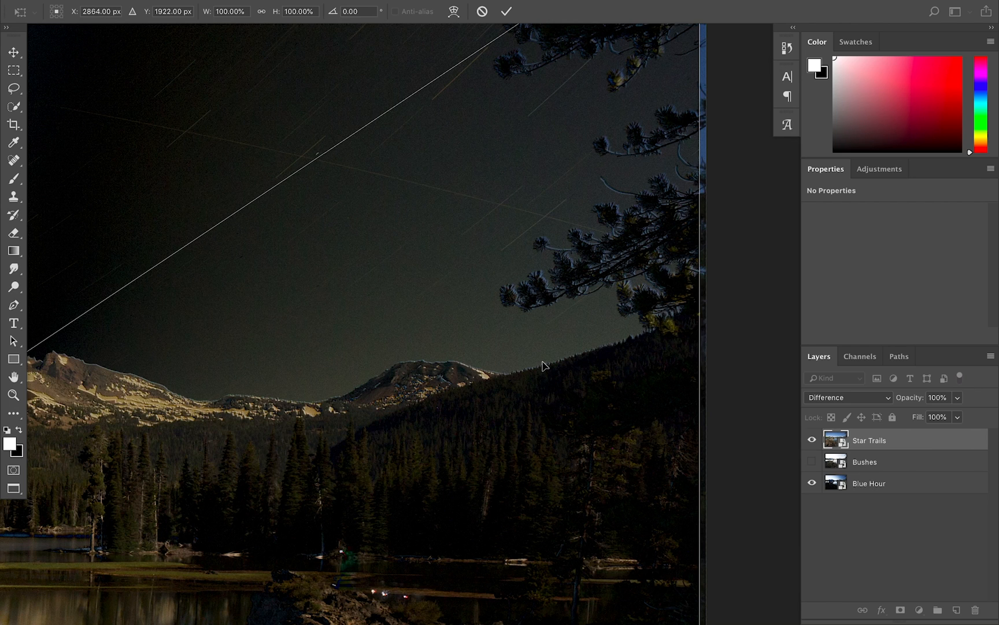
key(Return)
key(z)
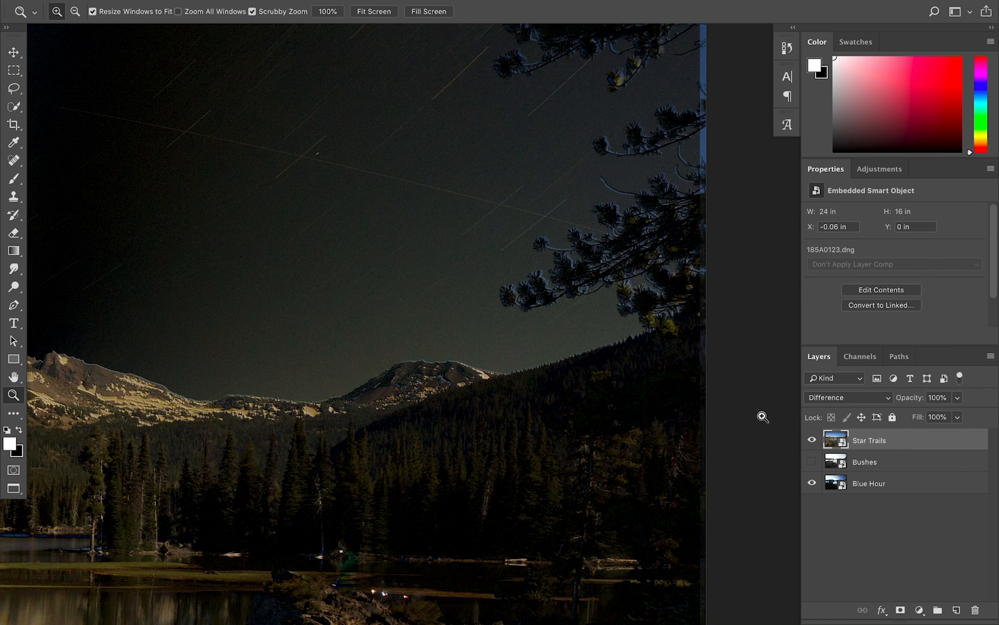
Verify the Star Trails alignment by switching the layer off and on over the pine branches, foreground rocks and mountain peak
click(812, 440)
click(812, 440)
click(812, 440)
click(812, 440)
click(812, 441)
click(812, 440)
scroll(498, 451, down, 10)
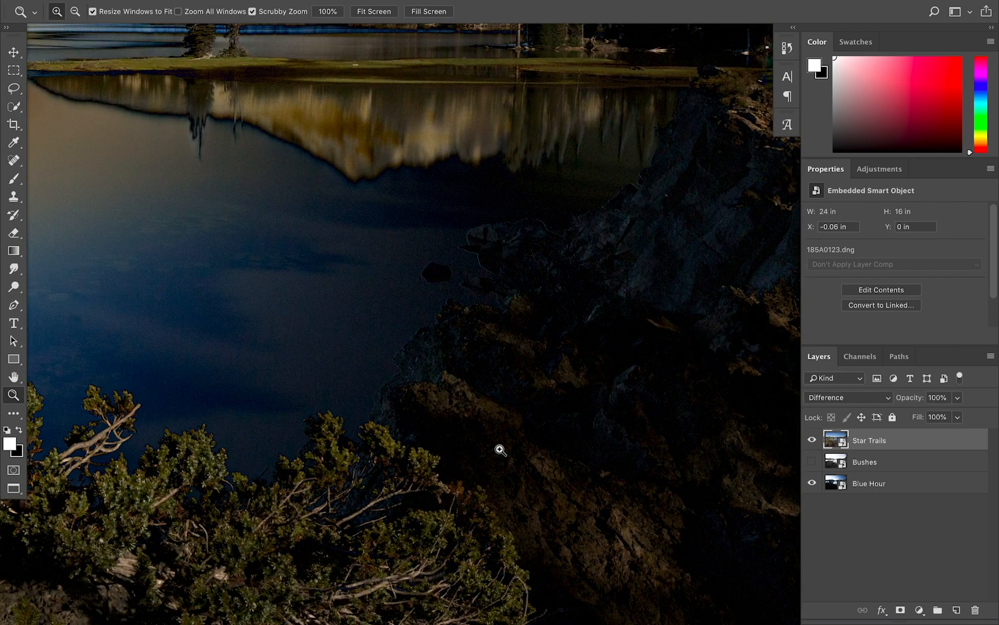
click(812, 440)
click(812, 440)
scroll(443, 336, up, 10)
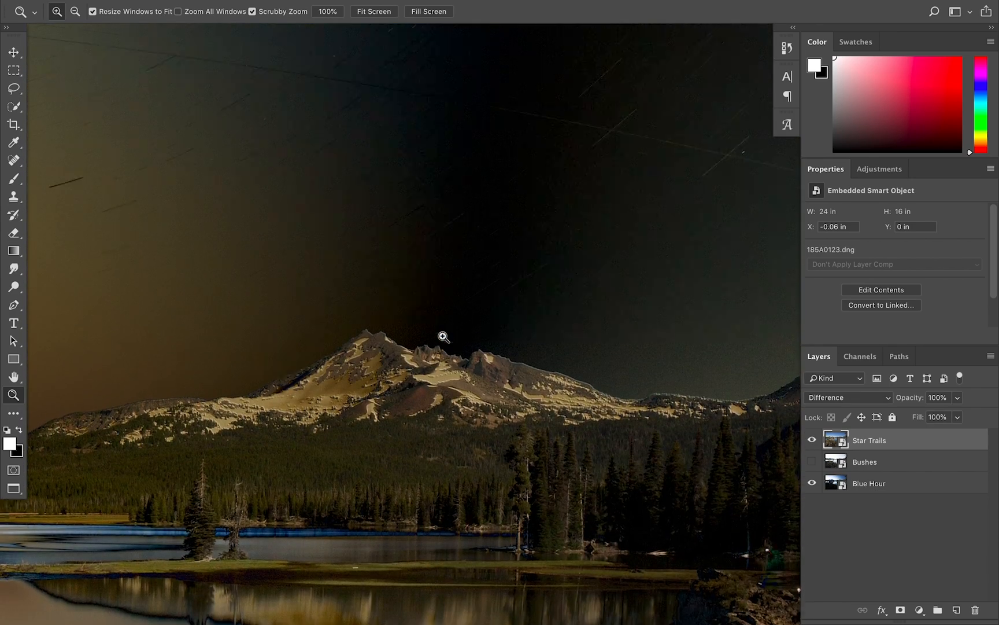
click(352, 399)
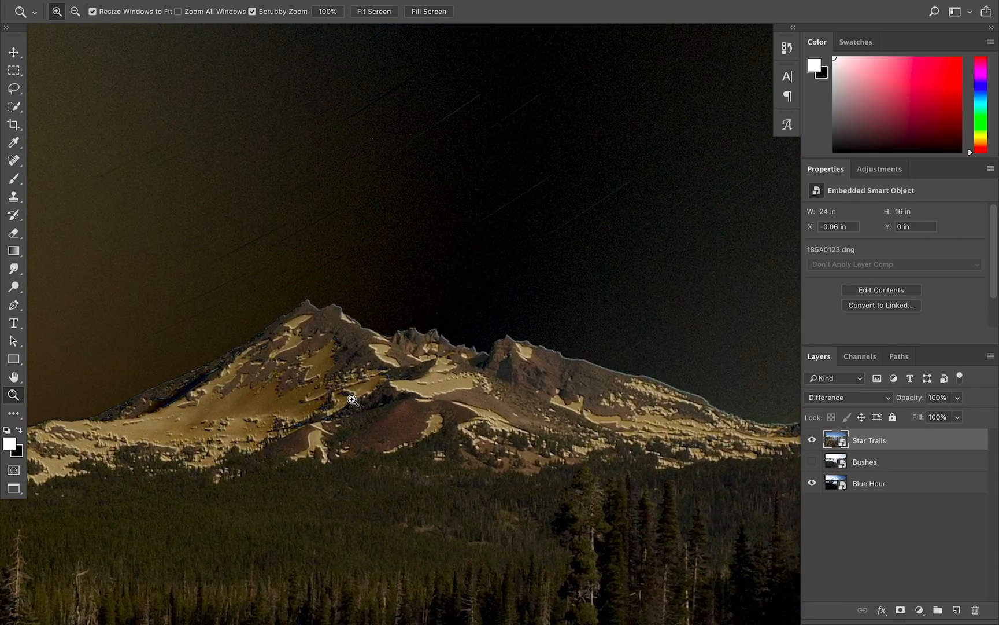
click(812, 440)
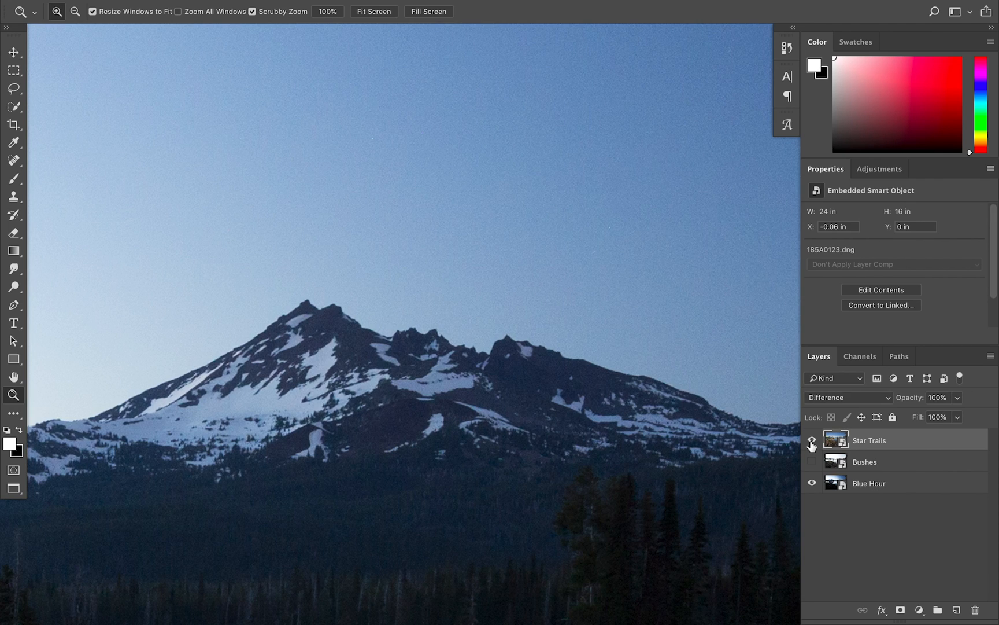
click(812, 442)
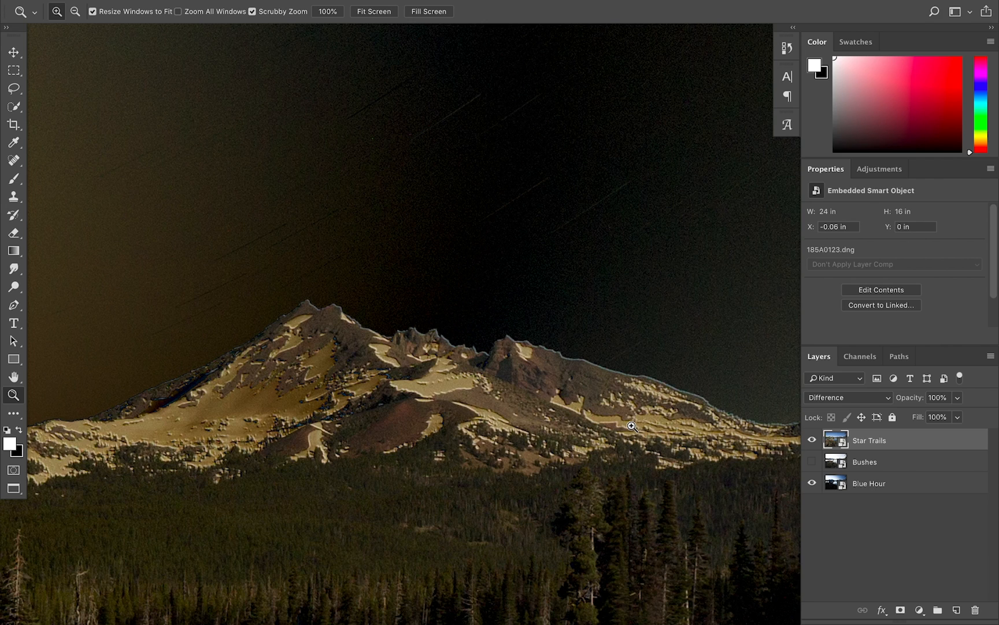
Set the Star Trails layer's blend mode to Normal and hide the layer
click(837, 398)
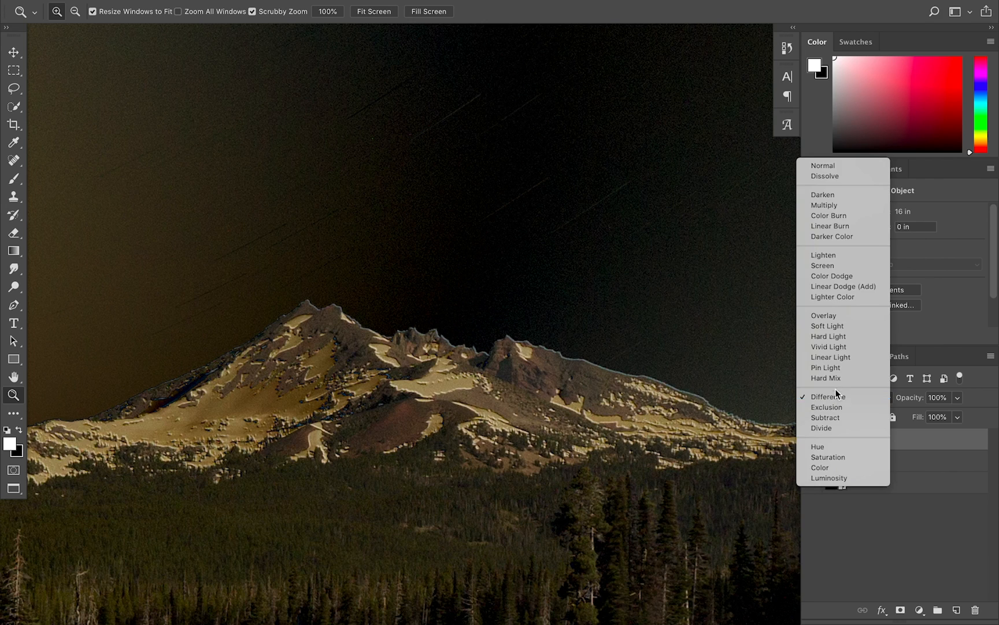
click(842, 167)
click(812, 441)
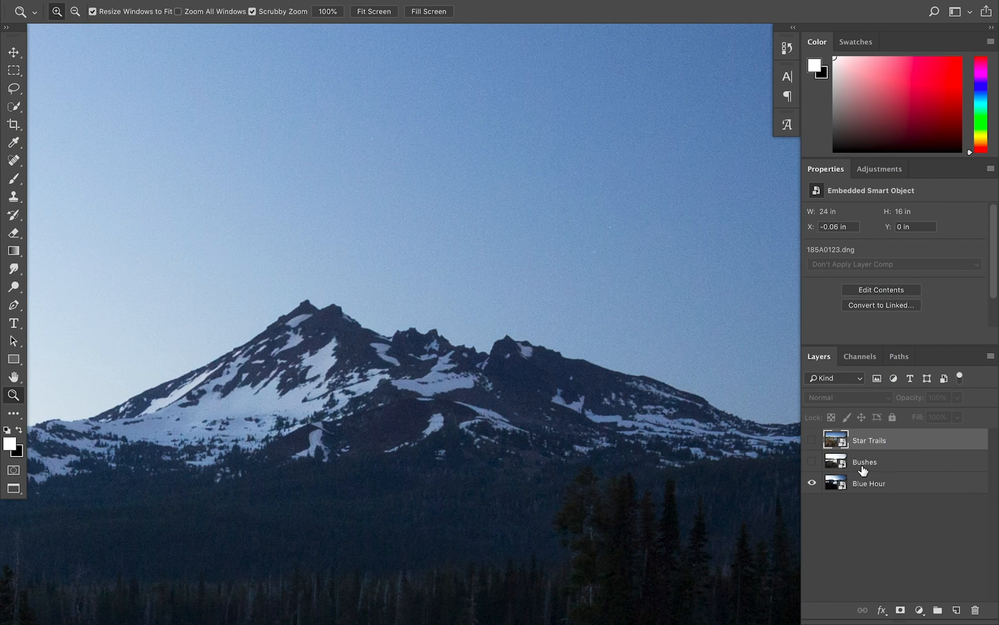
Show the Bushes layer and compare its alignment with Blue Hour at the mountain and across the lake
click(884, 468)
click(812, 463)
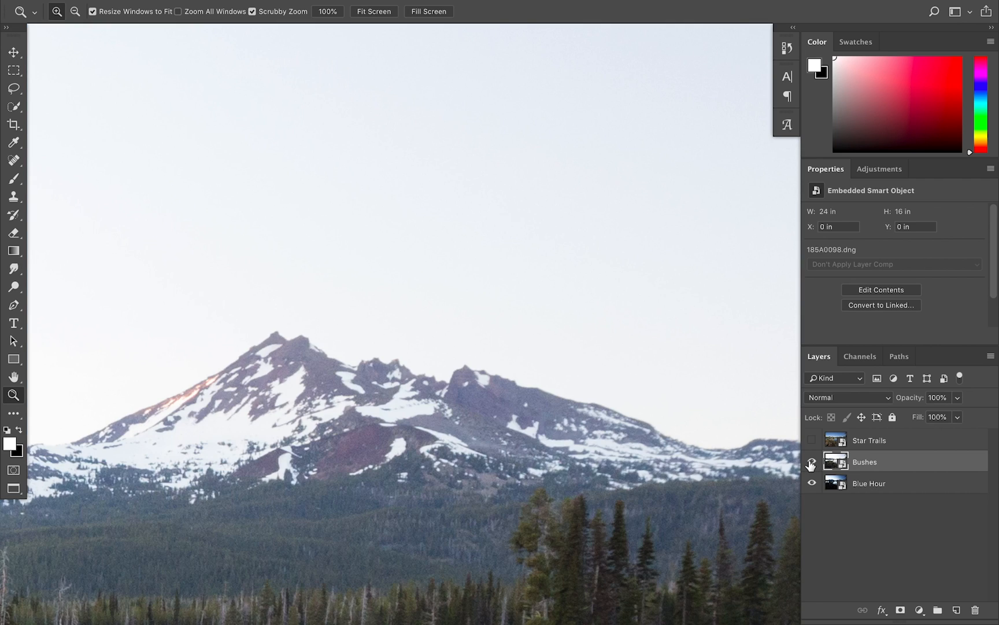
click(811, 463)
click(811, 462)
alt+click(493, 448)
alt+click(493, 447)
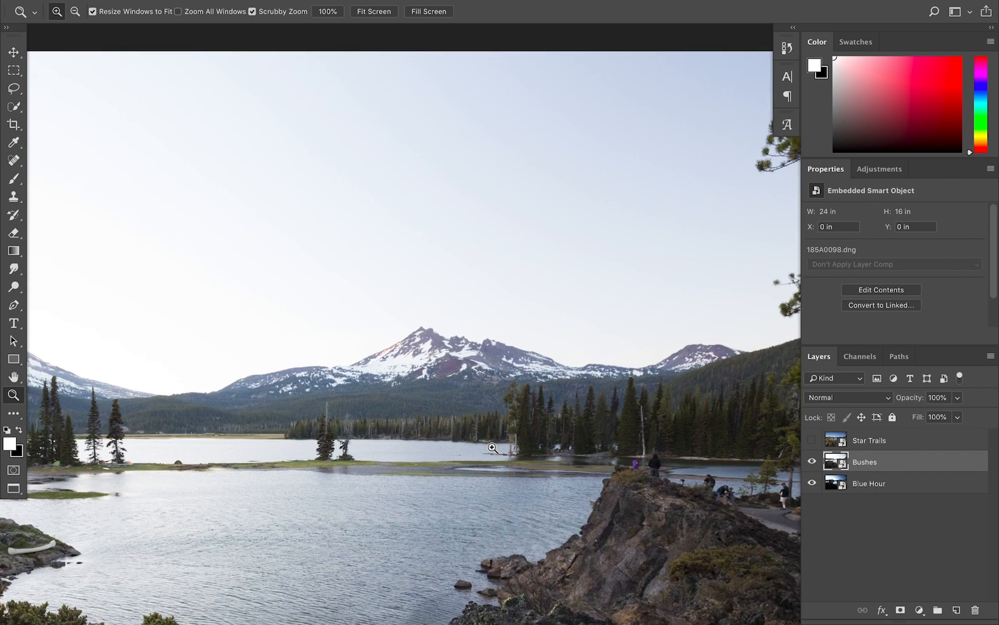
Compare the Bushes layer's framing with Blue Hour across the whole scene by switching Bushes off and on
alt+click(492, 448)
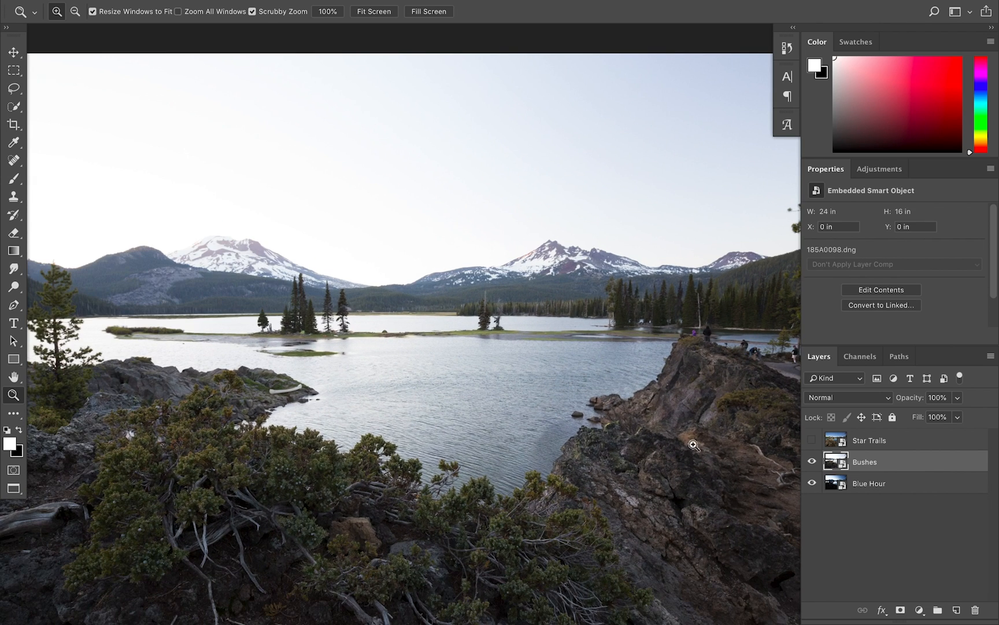
click(812, 463)
click(812, 462)
click(812, 462)
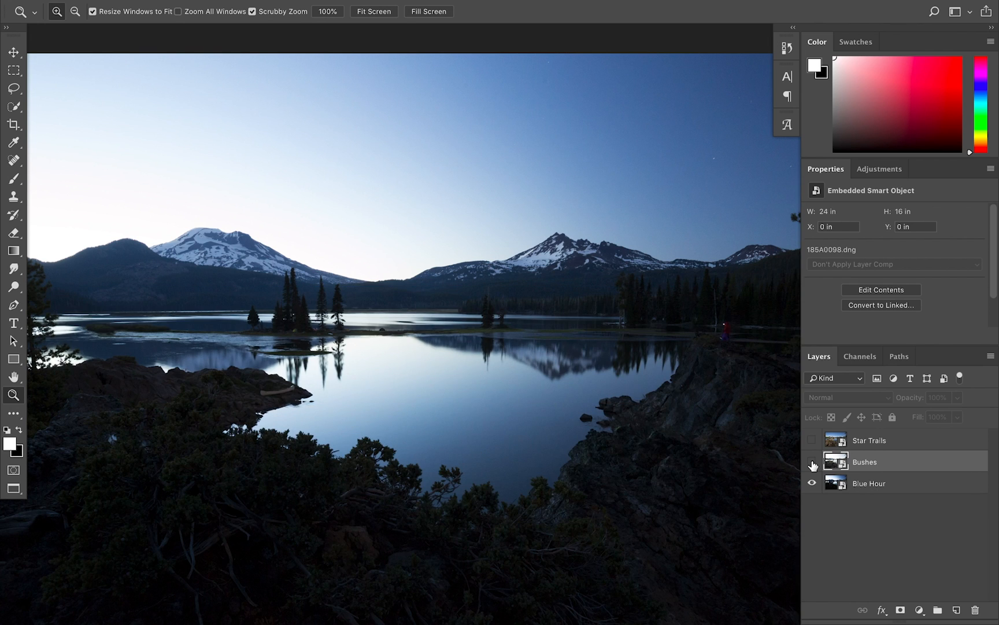
click(812, 462)
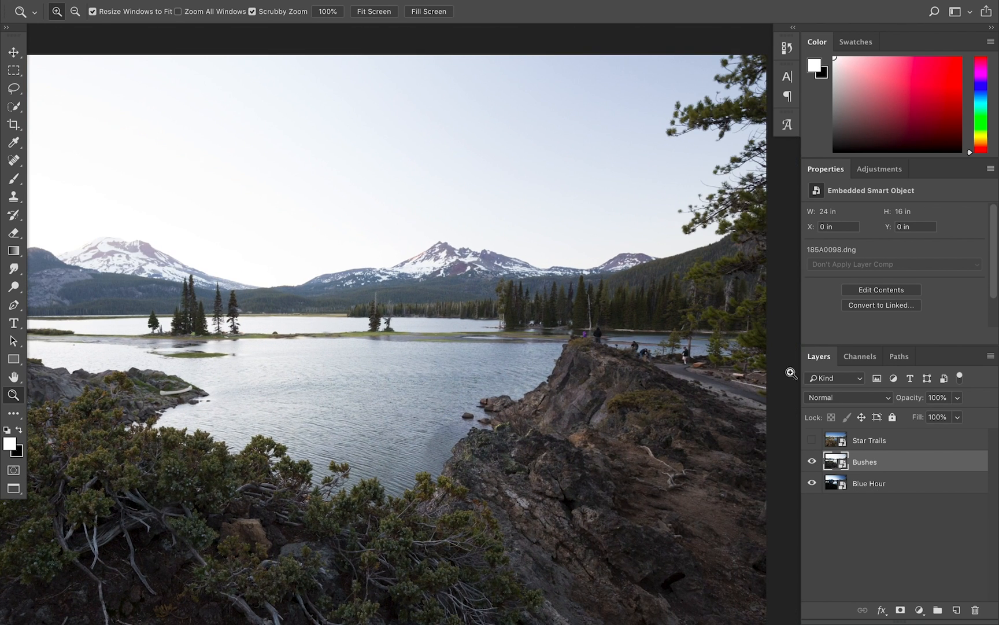
Set the Bushes layer's blend mode to Difference
click(845, 398)
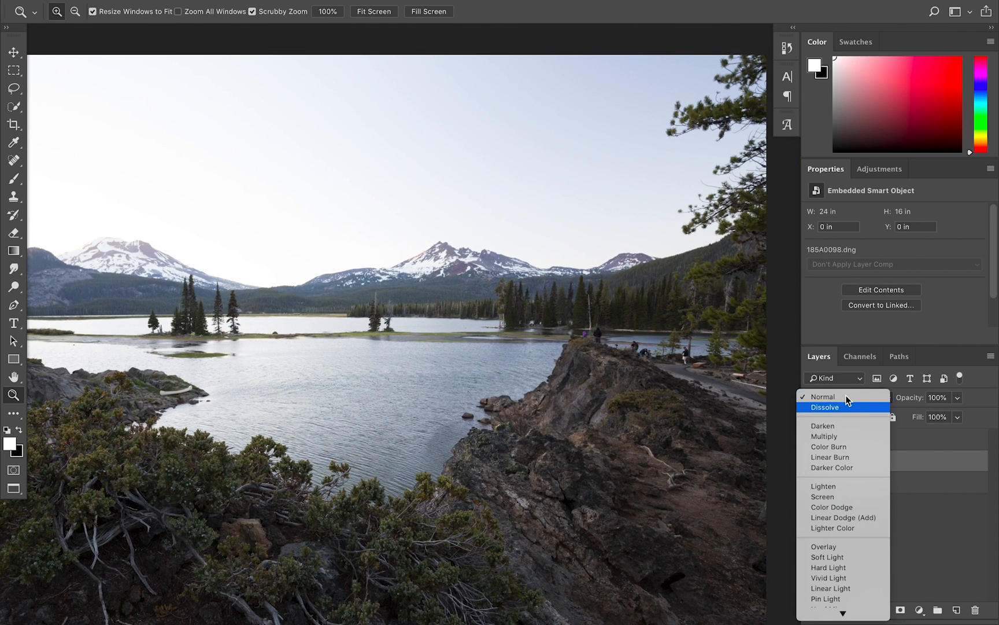
key(d)
key(i)
key(f)
key(Return)
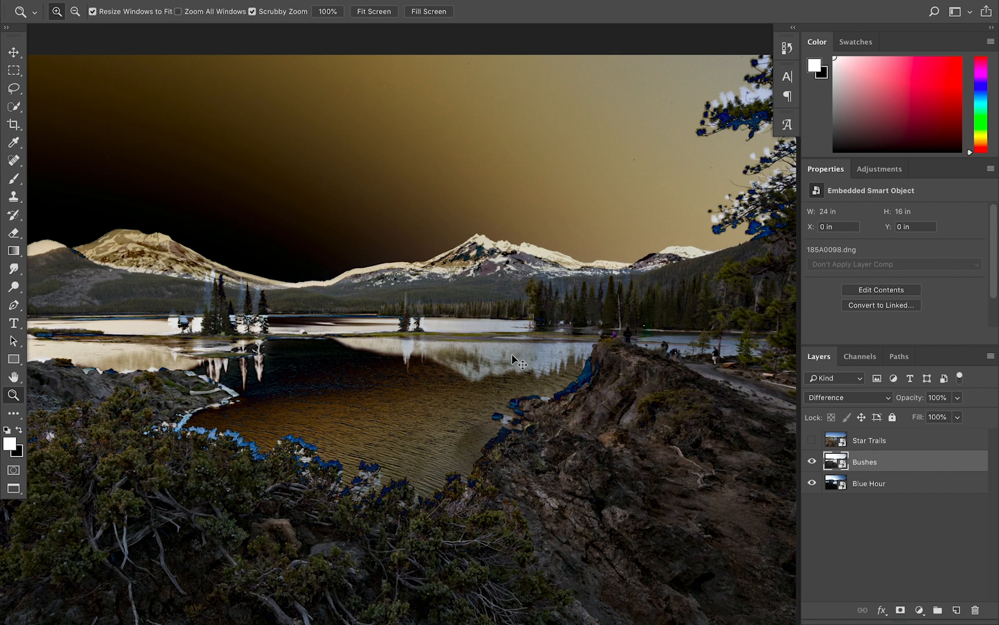
Scale the Bushes layer proportionally about its center to about 105.52% so its mountains and pine branches overlap Blue Hour
key(ctrl+t)
scroll(507, 172, right, 5)
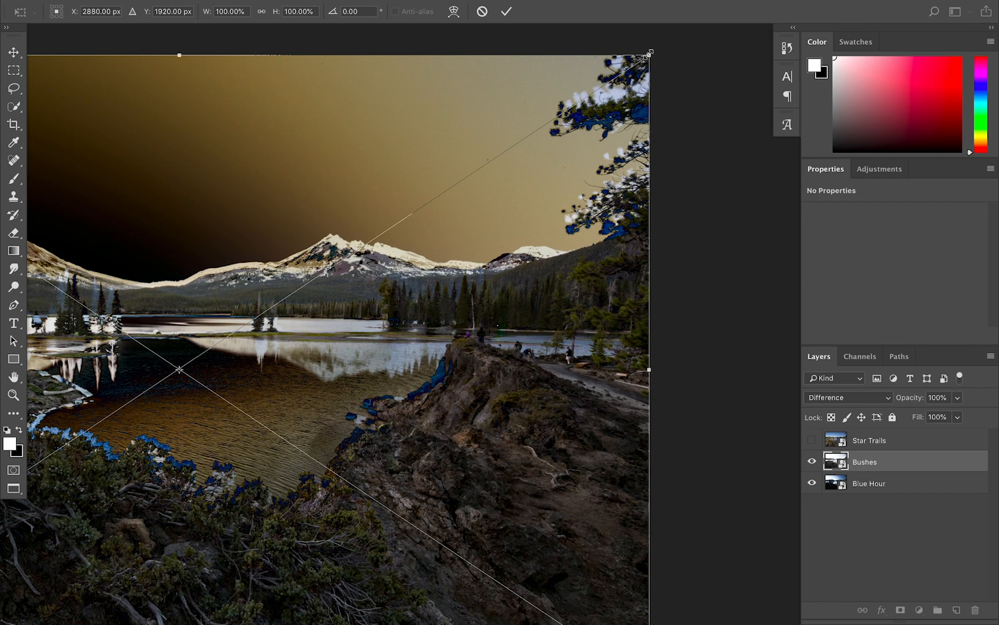
drag(649, 54, 663, 210)
scroll(312, 437, left, 3)
scroll(312, 437, down, 2)
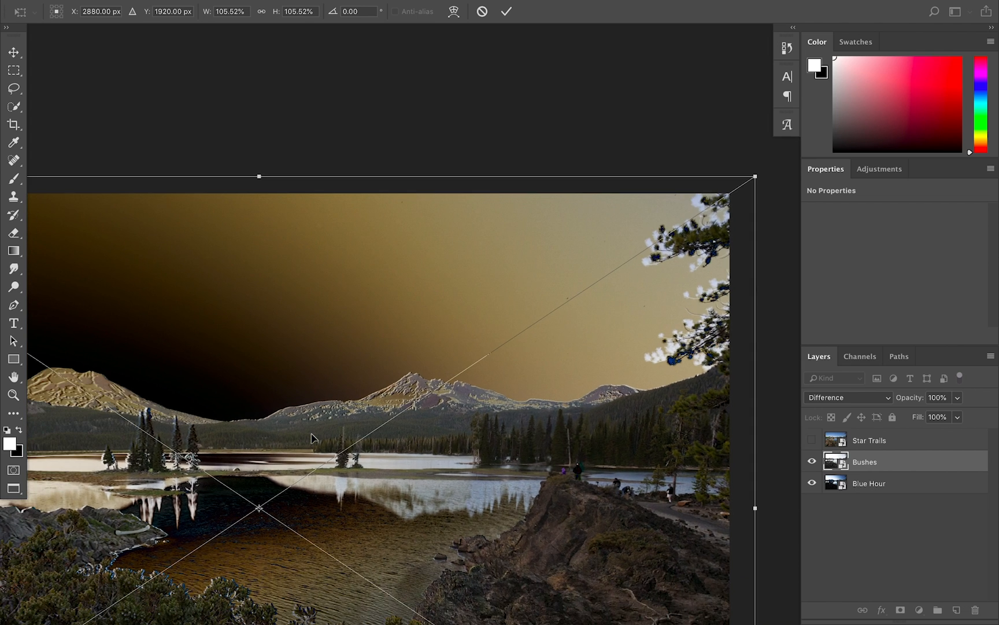
Stretch the Bushes layer's left and right edges slightly outward to about 105.90% width to tighten the Difference outlines
scroll(313, 437, down, 5)
scroll(312, 437, left, 2)
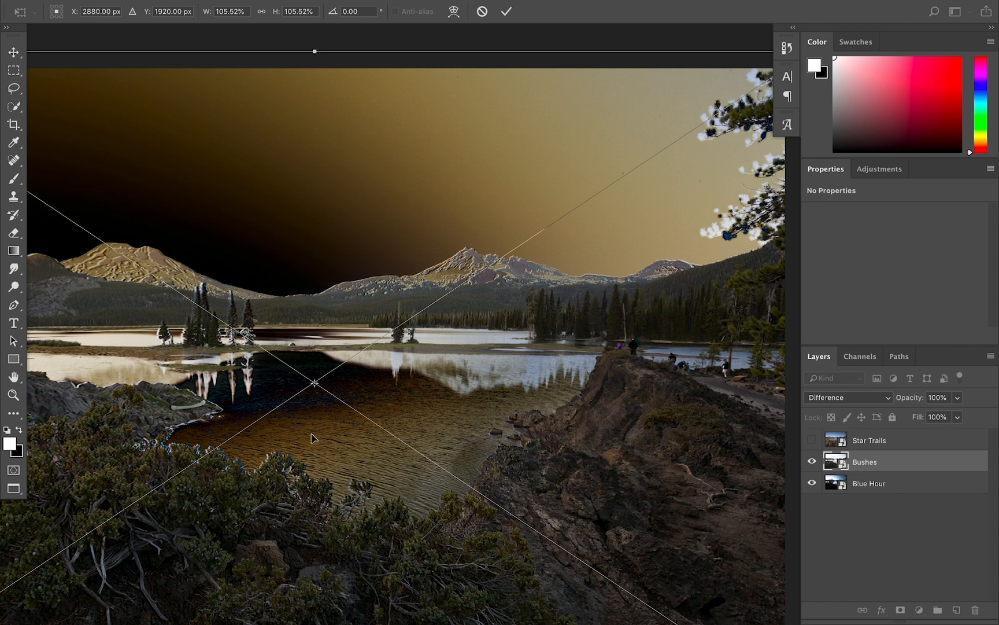
scroll(311, 438, left, 8)
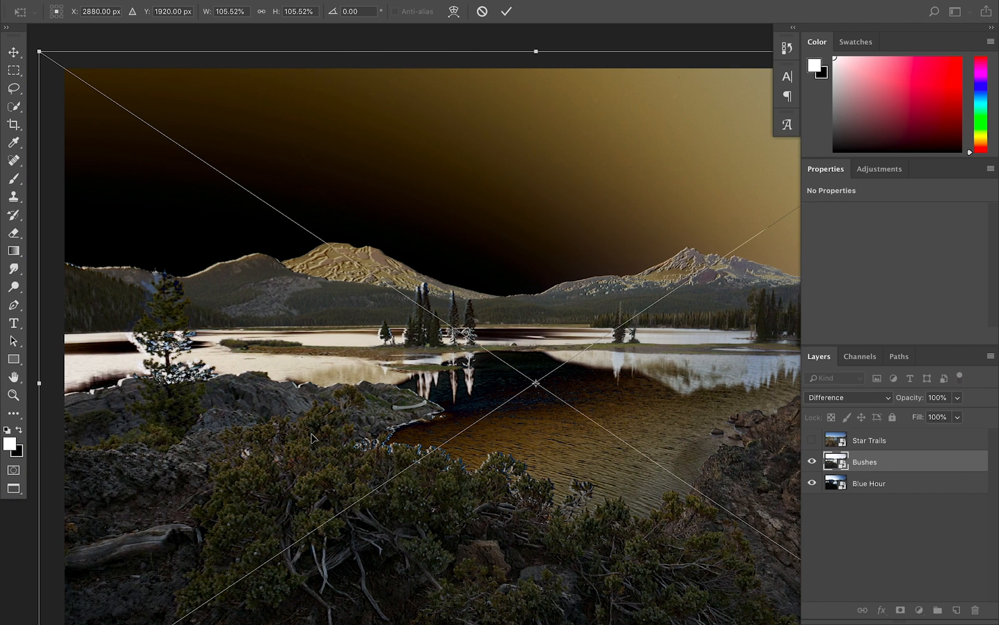
scroll(118, 270, up, 3)
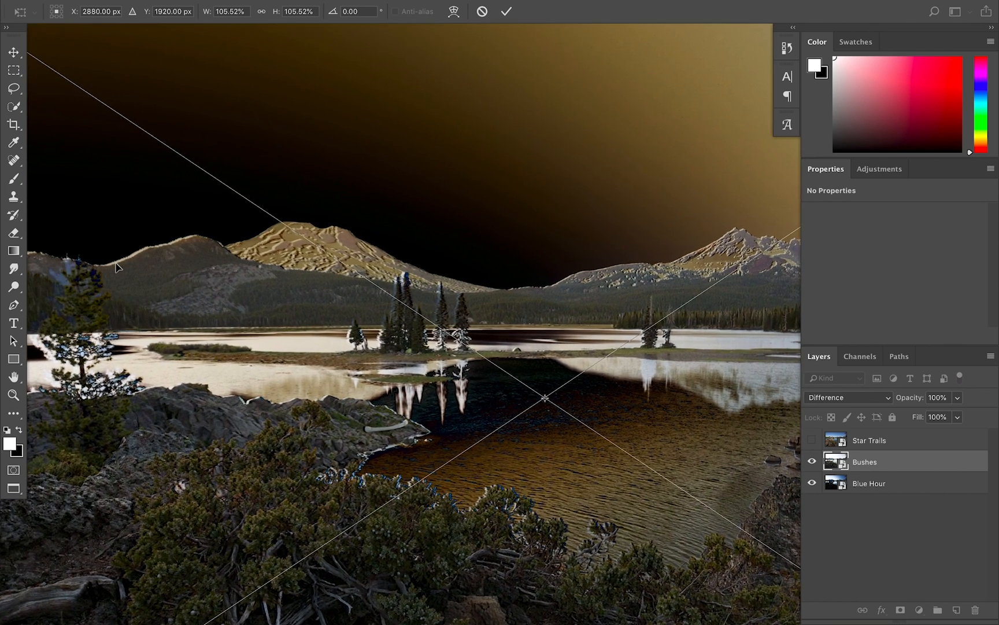
scroll(115, 266, left, 13)
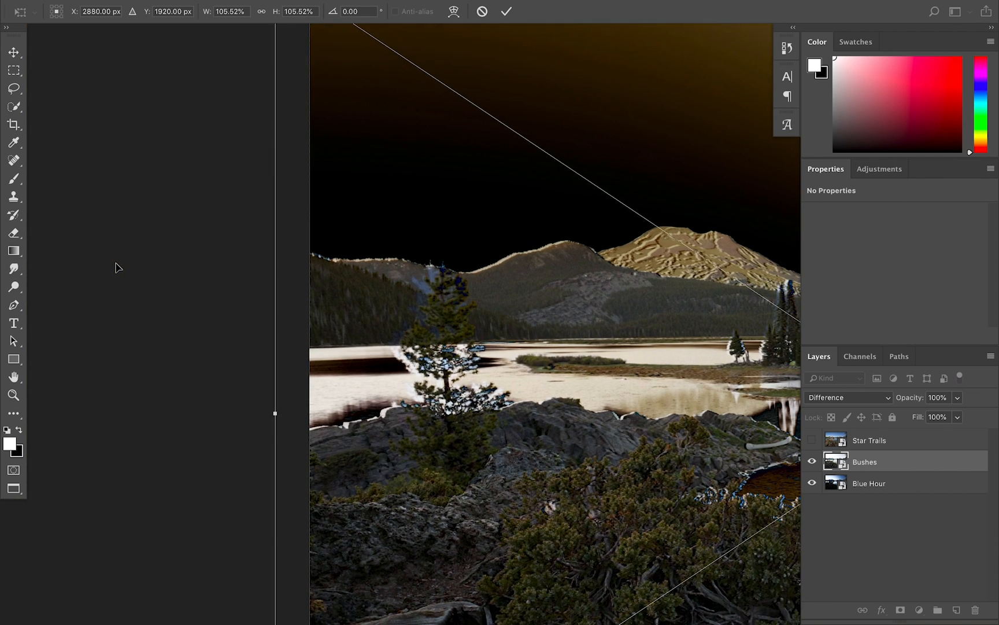
scroll(118, 267, right, 1)
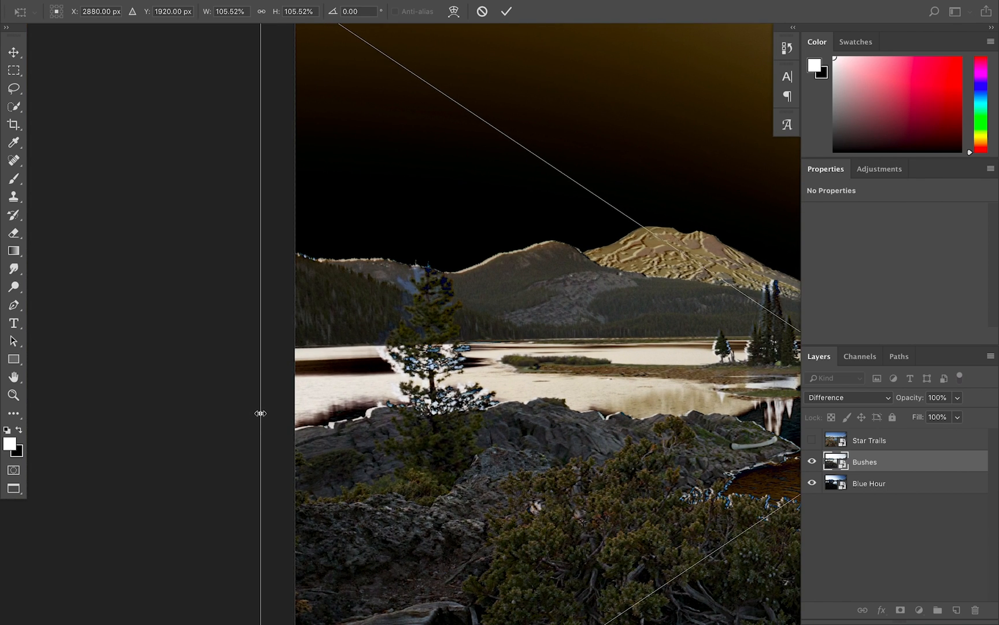
drag(260, 413, 254, 415)
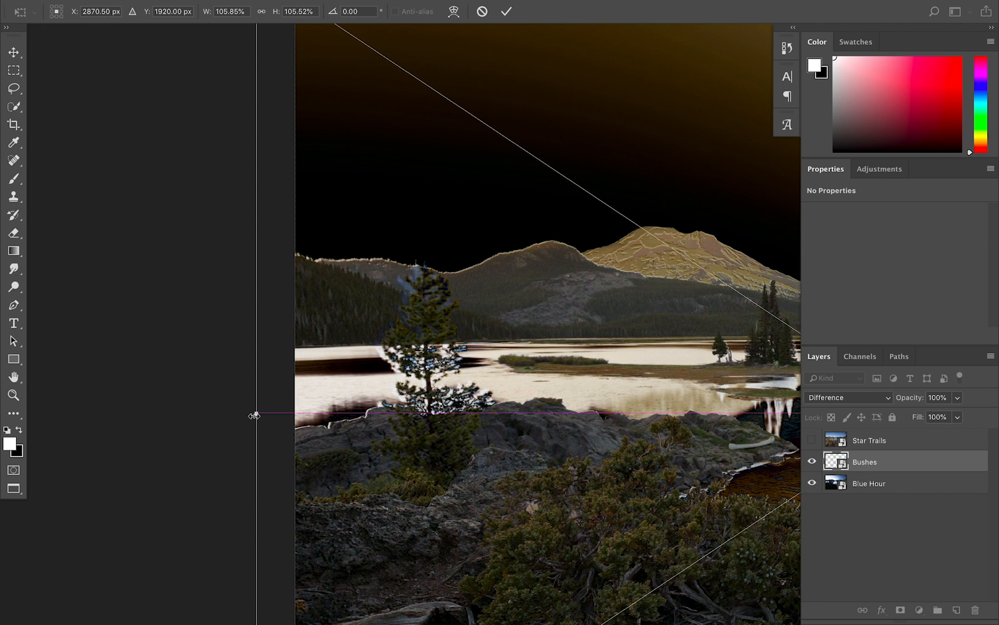
scroll(255, 416, right, 10)
scroll(255, 416, right, 10)
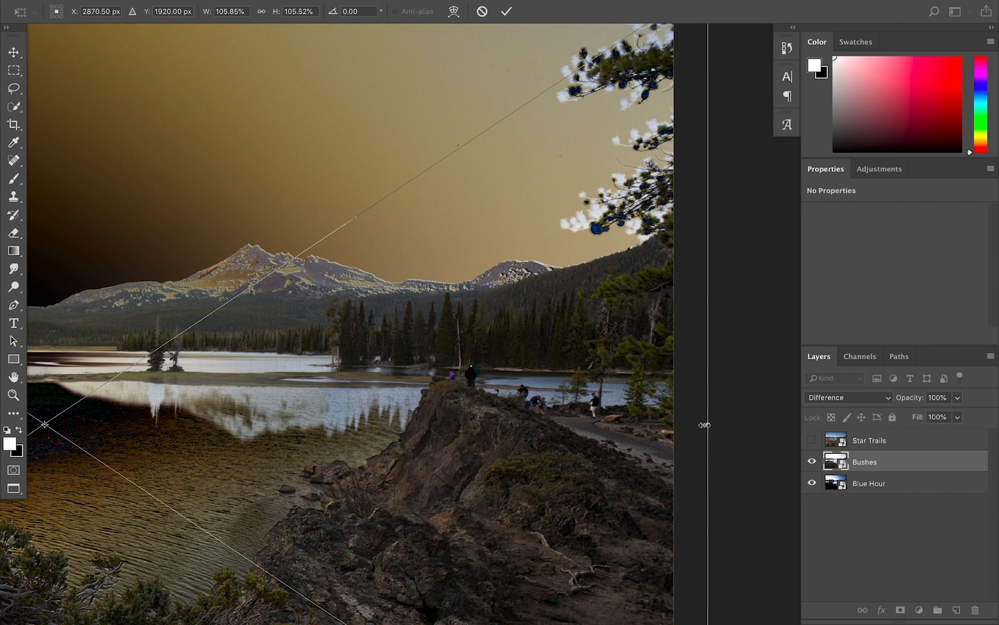
drag(703, 425, 708, 424)
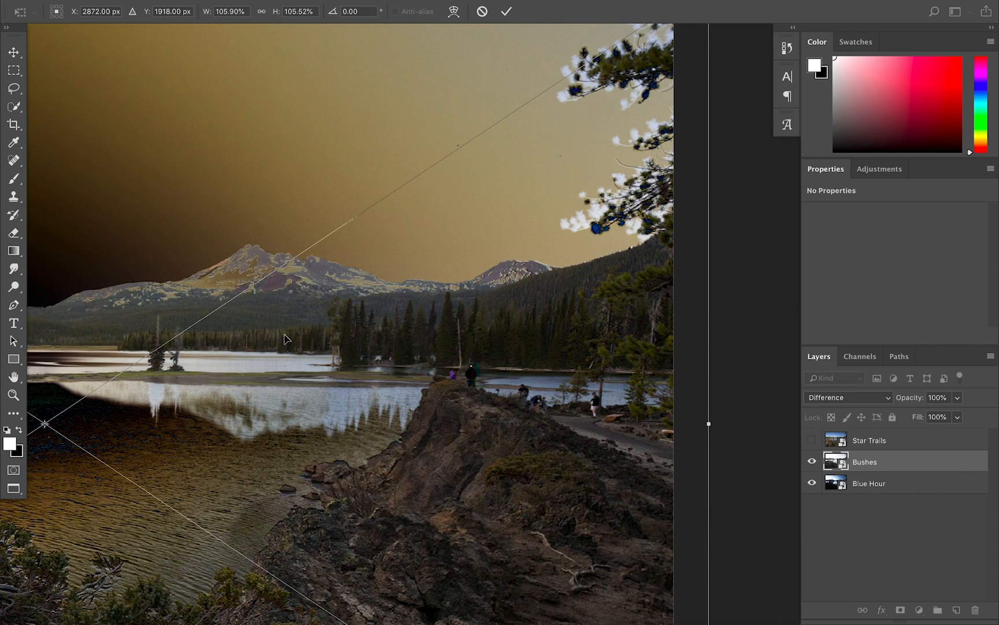
Check the Difference edges along the hills, lakeshore and foreground bushes, and apply the transform to Bushes
scroll(284, 339, left, 10)
scroll(284, 339, left, 3)
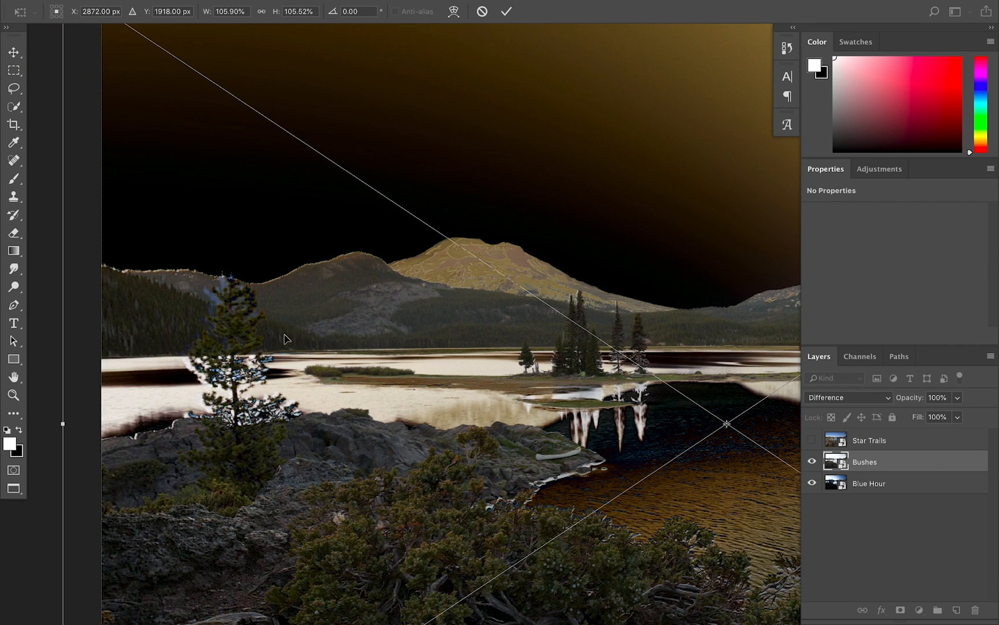
scroll(284, 339, down, 5)
scroll(284, 339, right, 2)
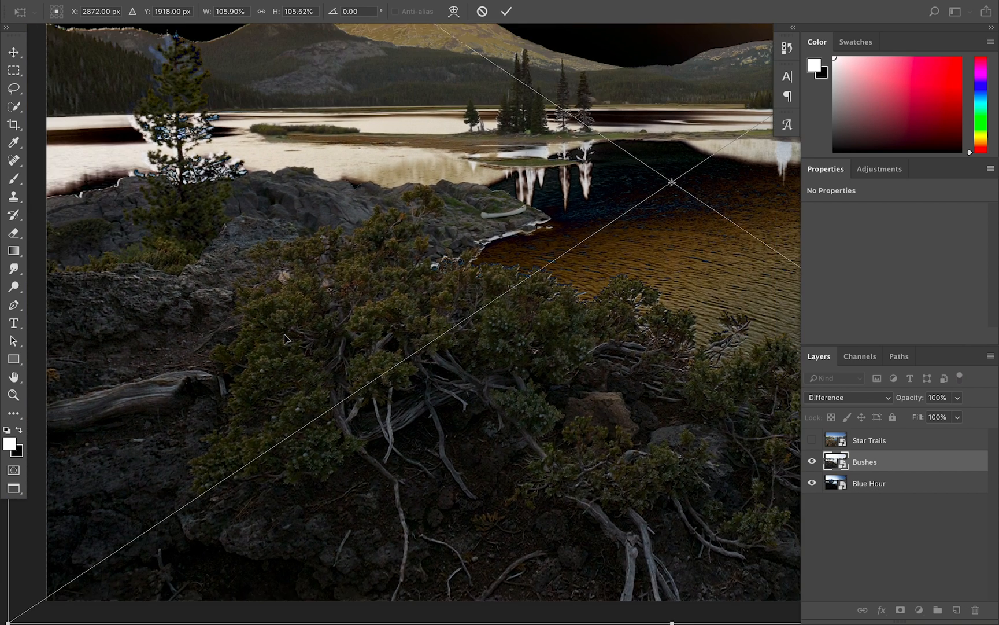
scroll(284, 339, right, 3)
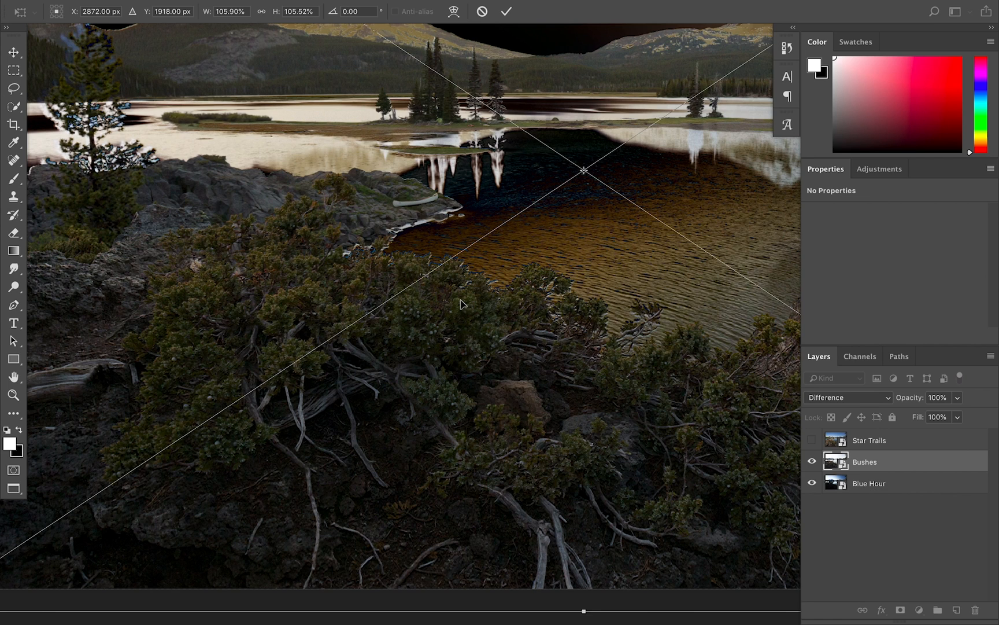
key(Return)
Verify the Bushes alignment over the foreground bushes and rocky shore by switching the layer off and on
key(z)
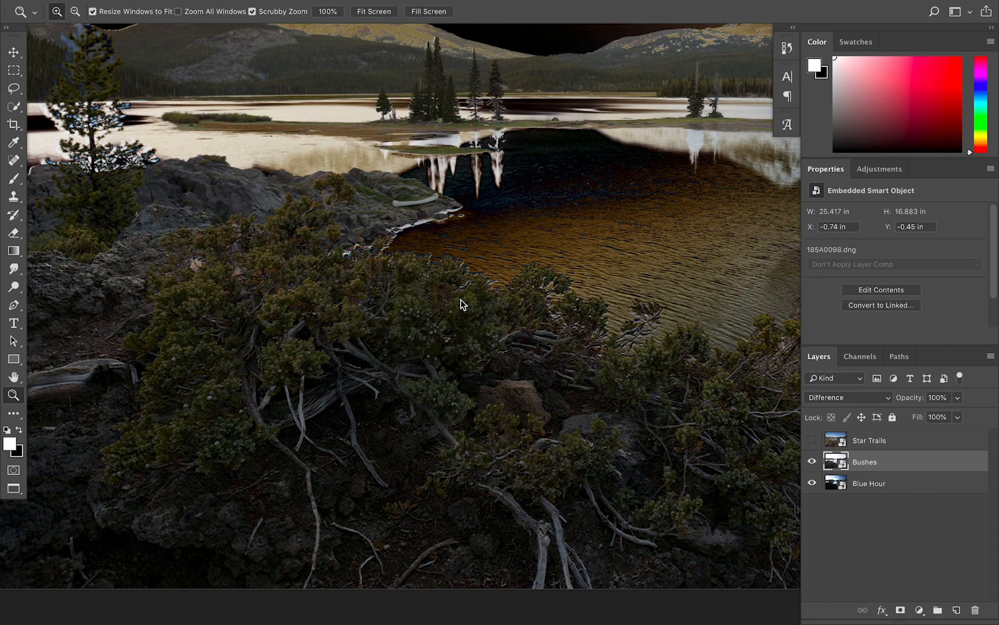
click(812, 461)
click(812, 462)
click(812, 461)
click(812, 462)
click(812, 461)
click(812, 462)
click(812, 461)
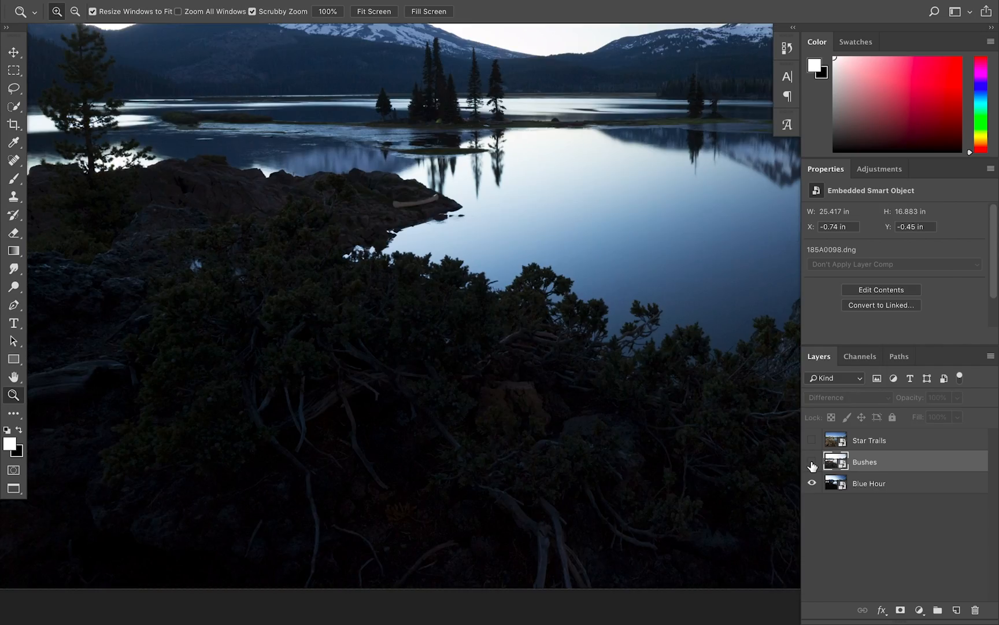
click(812, 462)
scroll(573, 398, right, 5)
scroll(573, 398, right, 4)
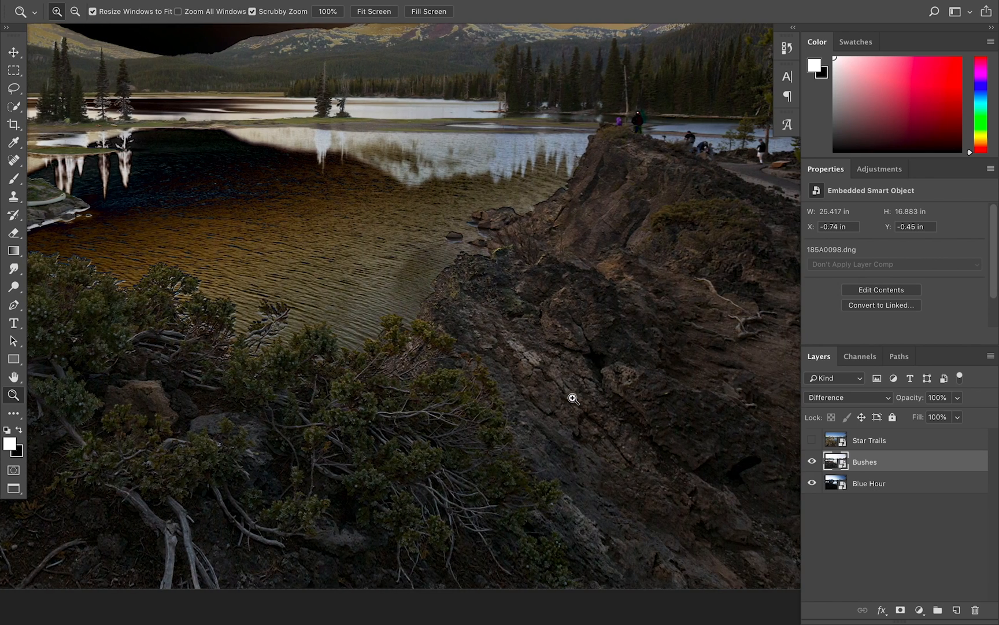
click(812, 462)
click(812, 461)
Examine the Bushes alignment up close along the rocky outcrop by switching the layer off and on
click(441, 275)
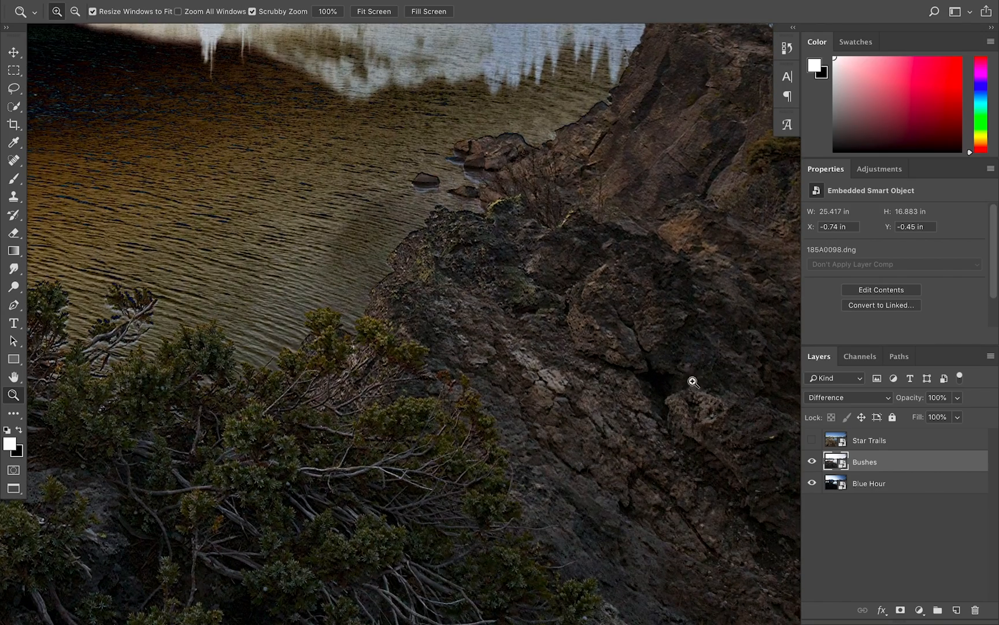
click(812, 461)
click(812, 462)
click(812, 462)
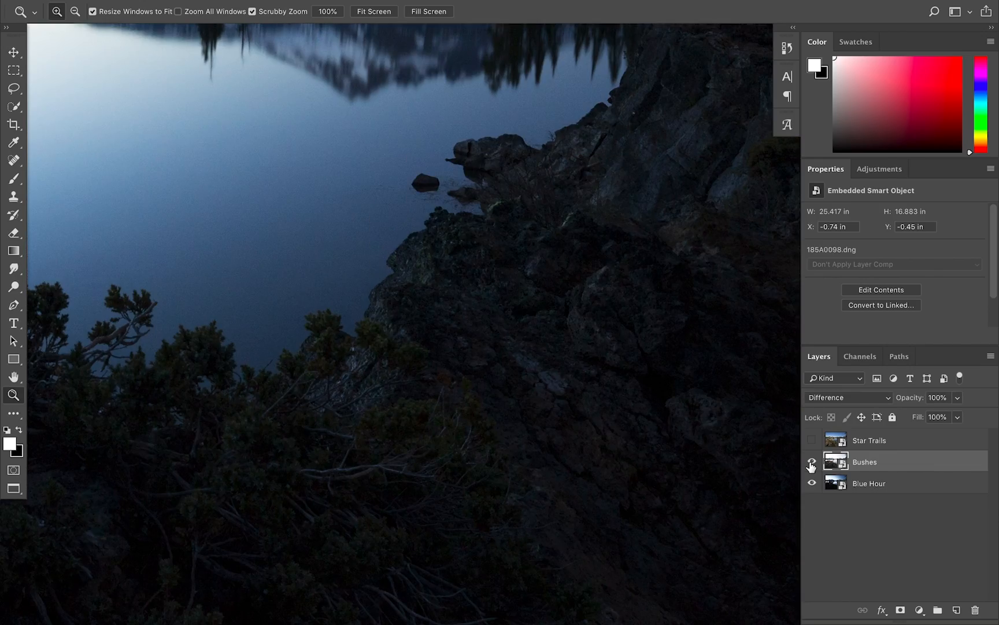
click(812, 463)
scroll(621, 380, up, 3)
scroll(622, 379, right, 3)
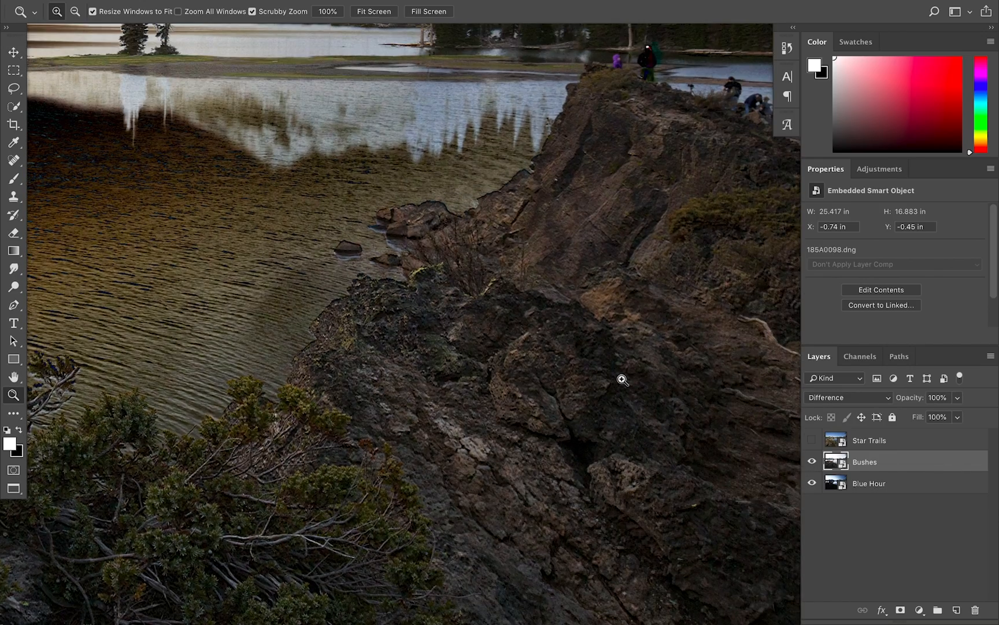
Try distorting the Bushes layer by pulling its lower-right corner inward, and undo the distortion
key(super+minus)
key(super+minus)
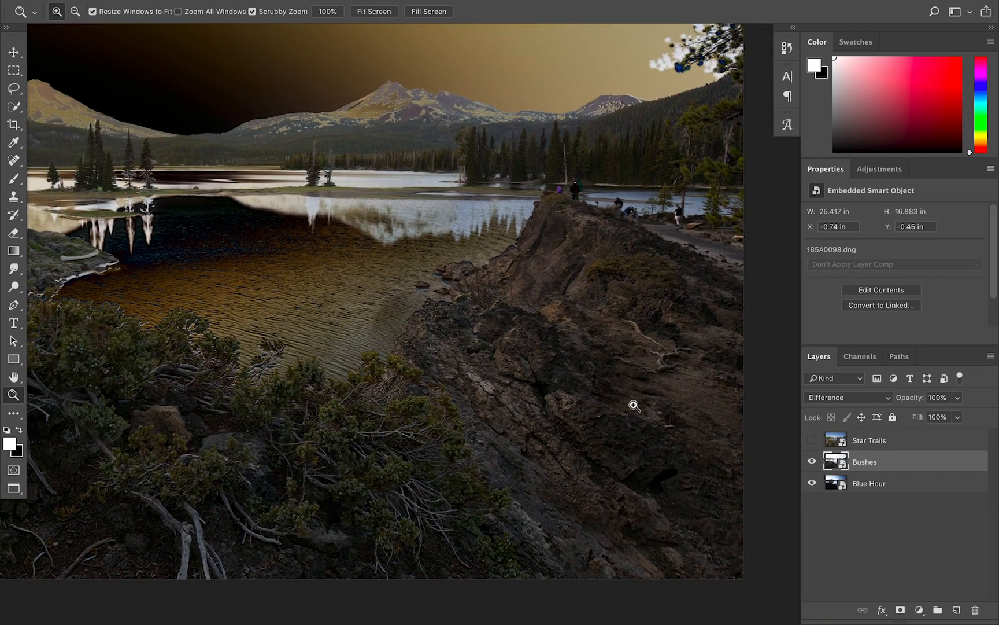
key(super+t)
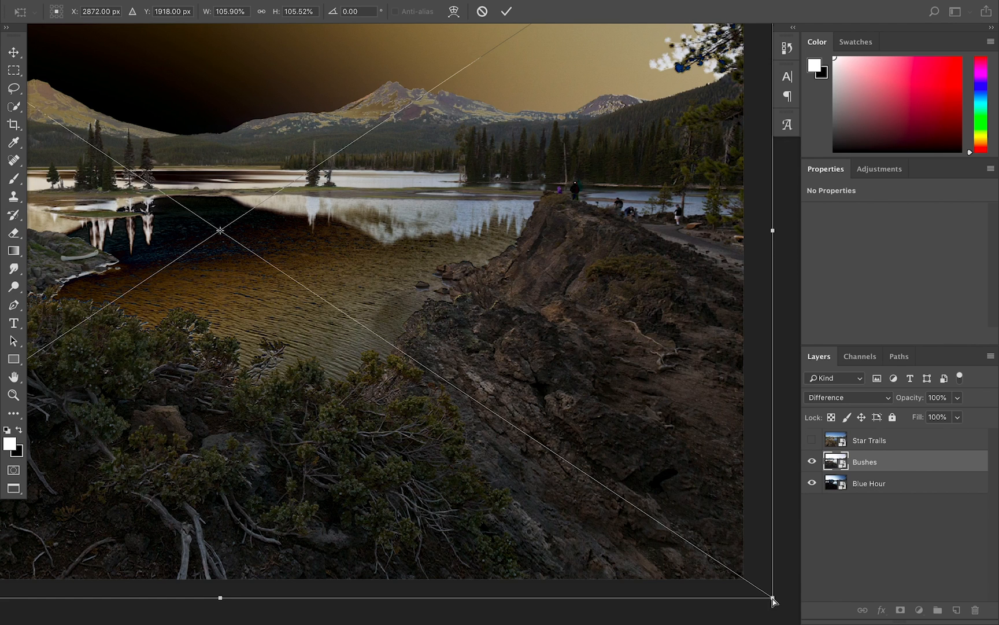
drag(773, 600, 673, 498)
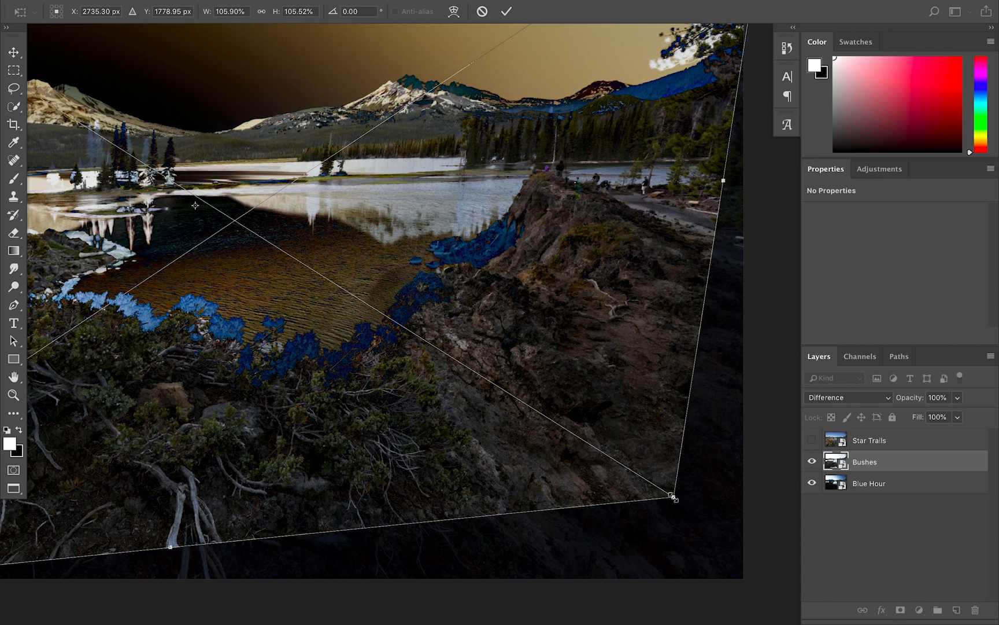
key(ctrl+z)
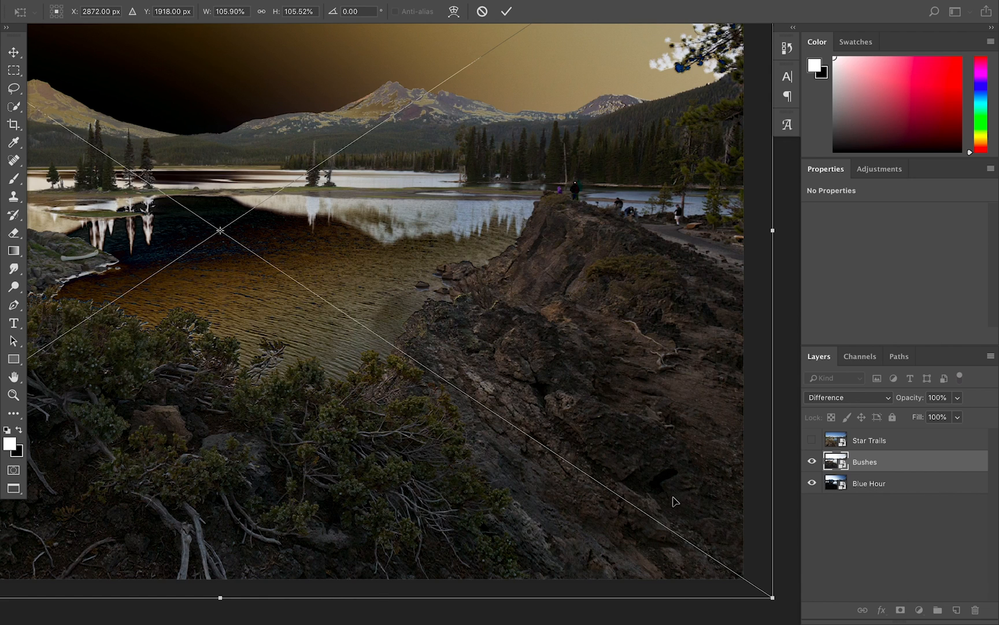
key(Return)
key(z)
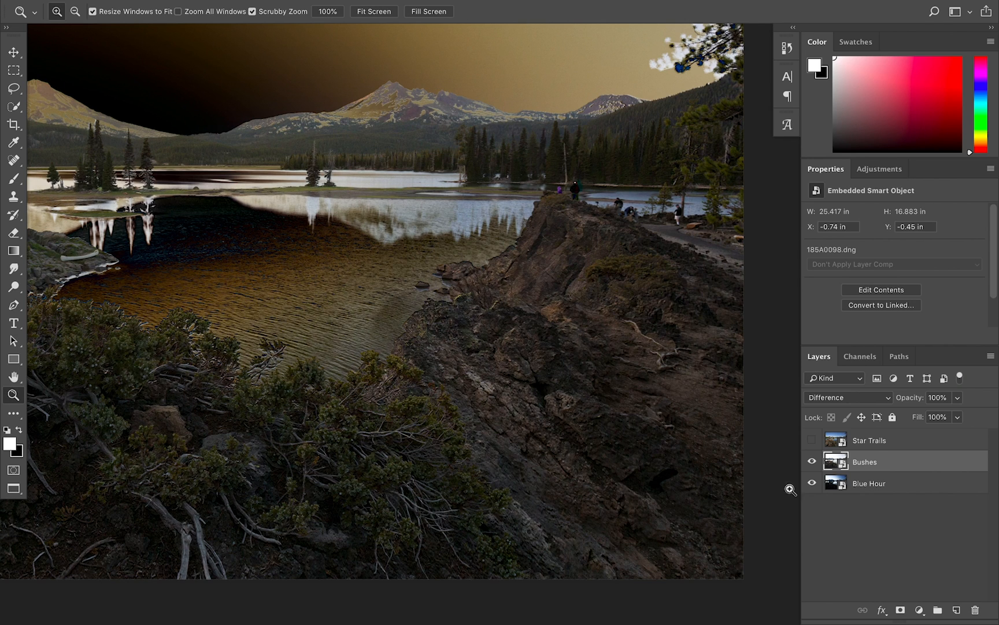
Set the Bushes layer's blend mode to Normal and compare it with Blue Hour by switching Bushes off and on
click(854, 397)
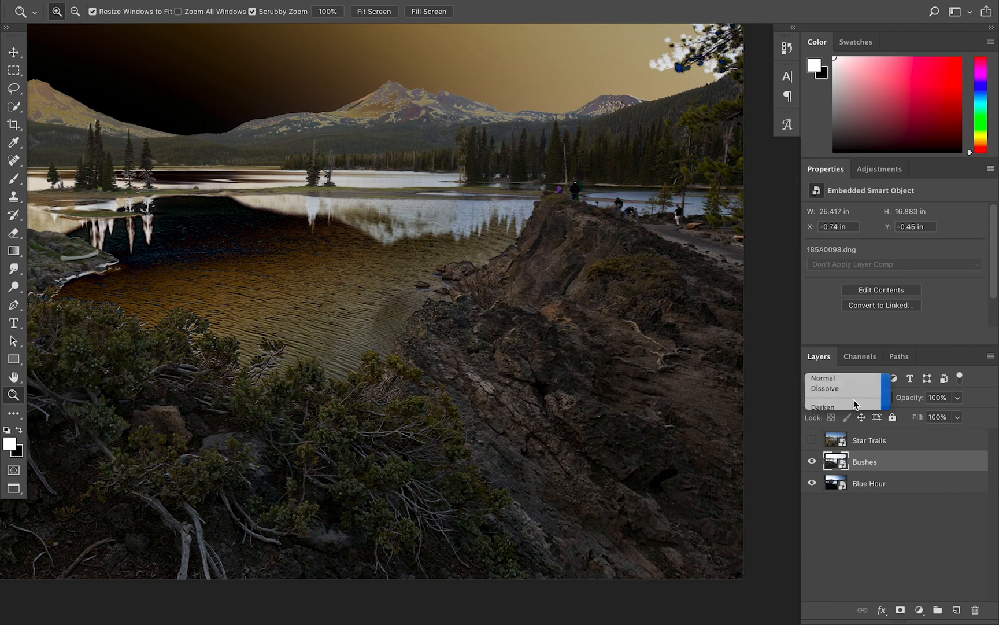
click(823, 344)
click(812, 461)
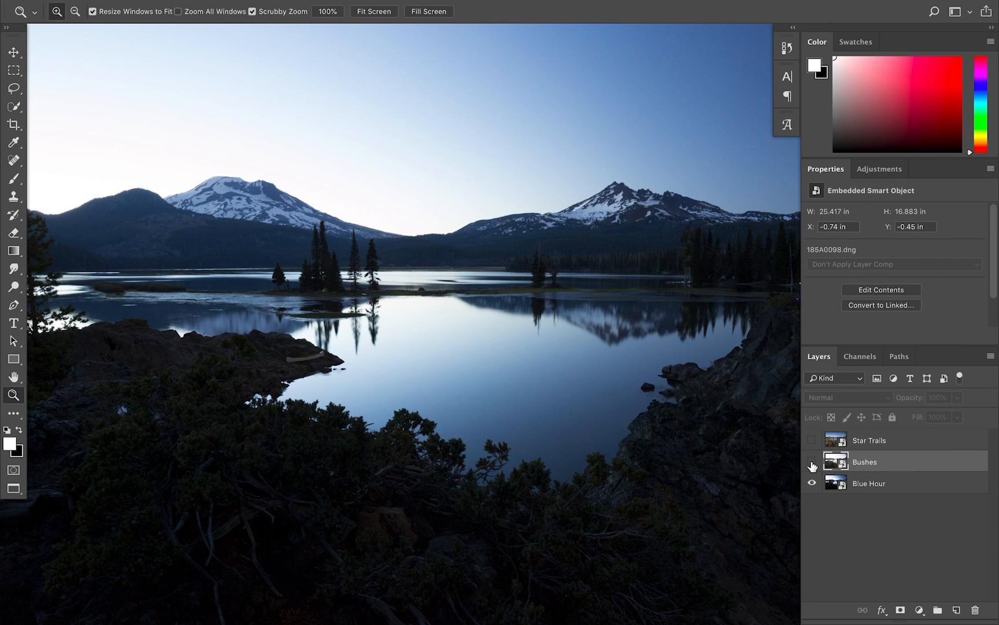
click(812, 463)
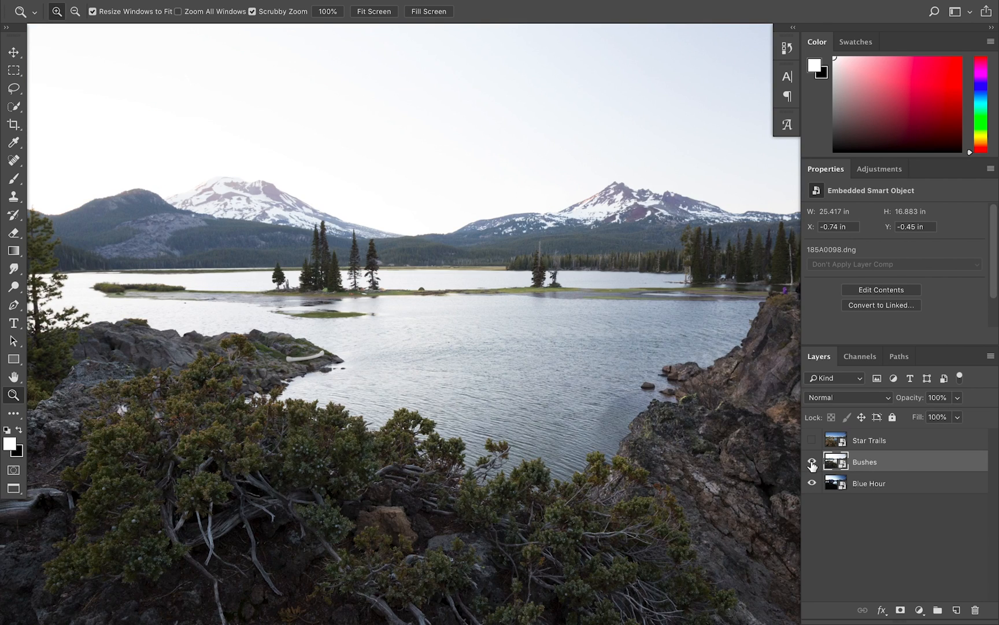
Show the Star Trails layer and open the Blue Hour smart object for editing in Camera Raw
click(812, 441)
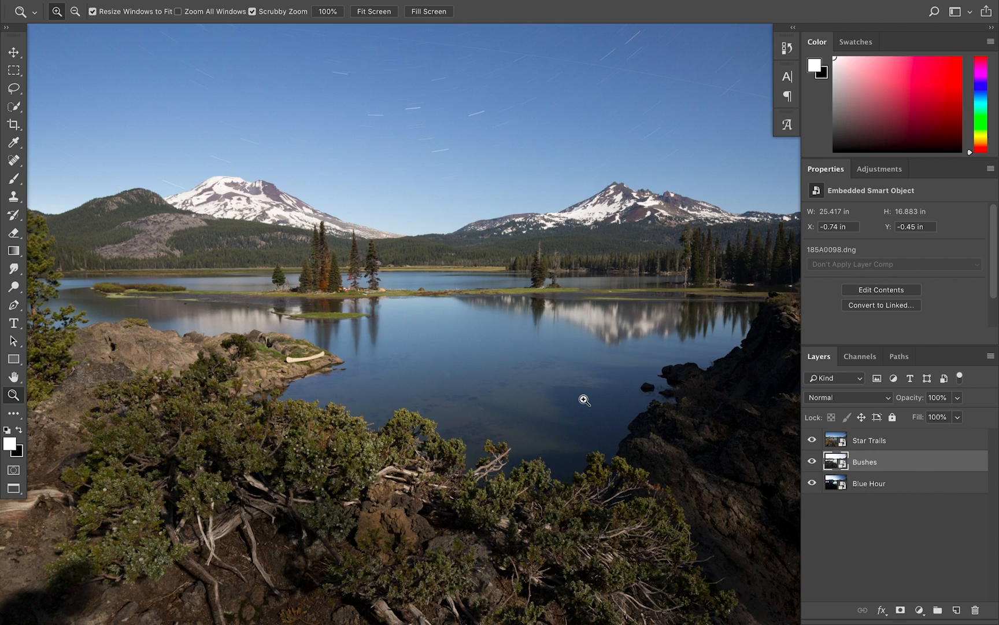
click(836, 484)
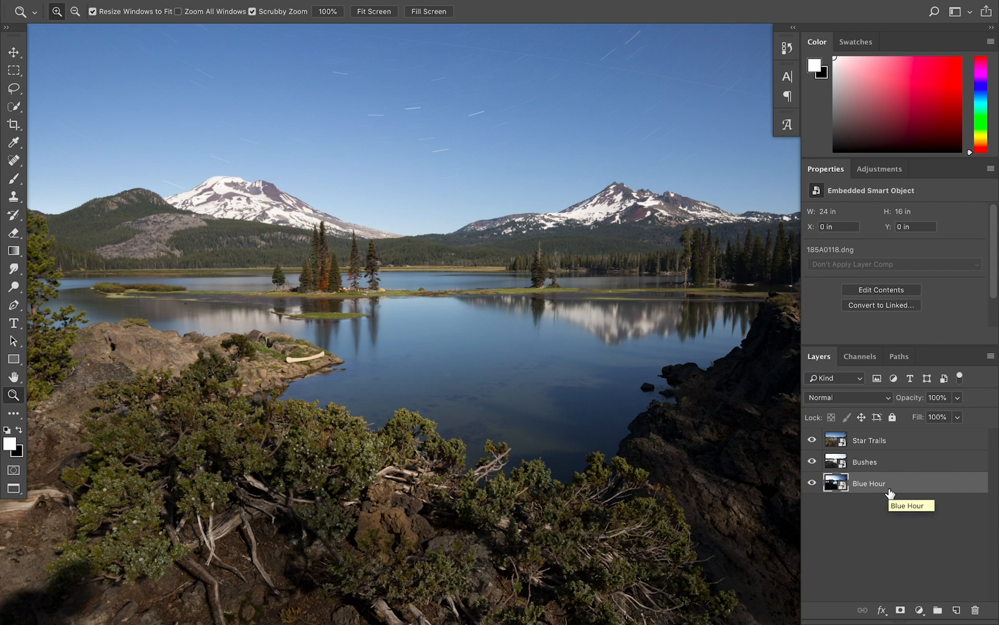
double_click(837, 486)
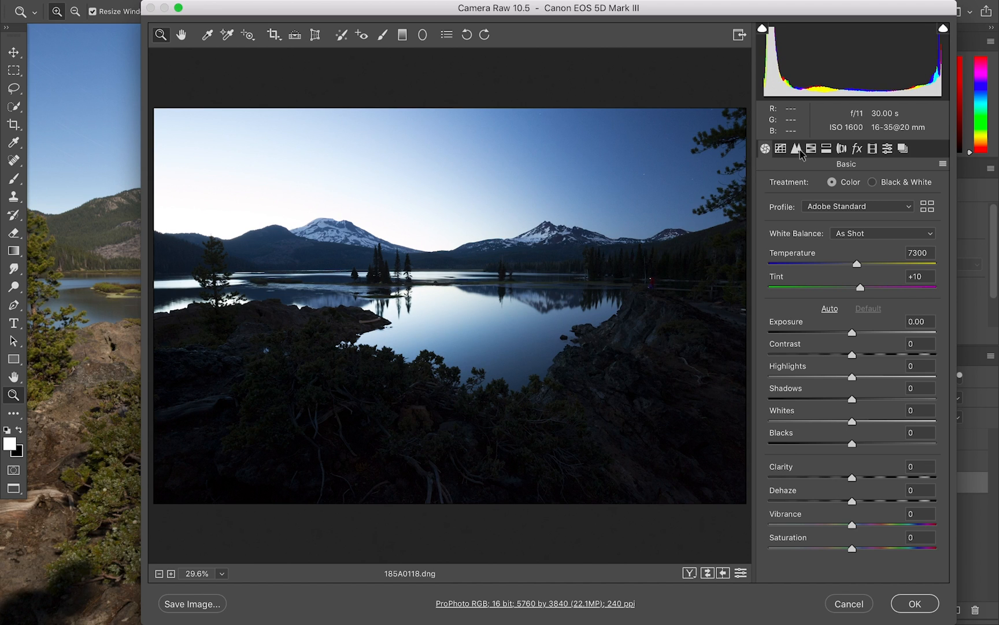
Review the Blue Hour raw file's lens correction and detail settings, and return to the layered document
click(843, 149)
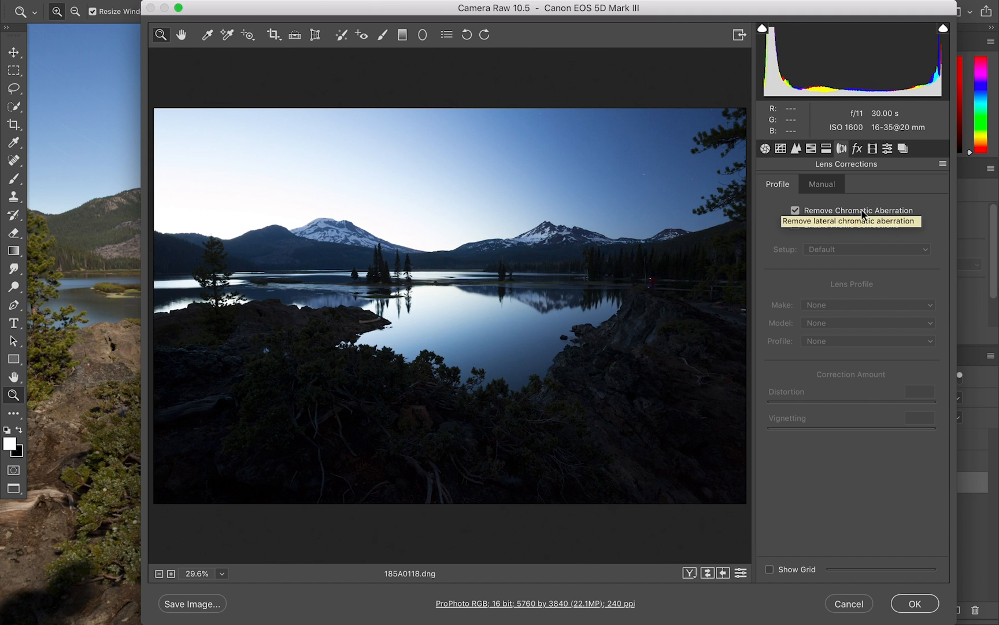
click(796, 148)
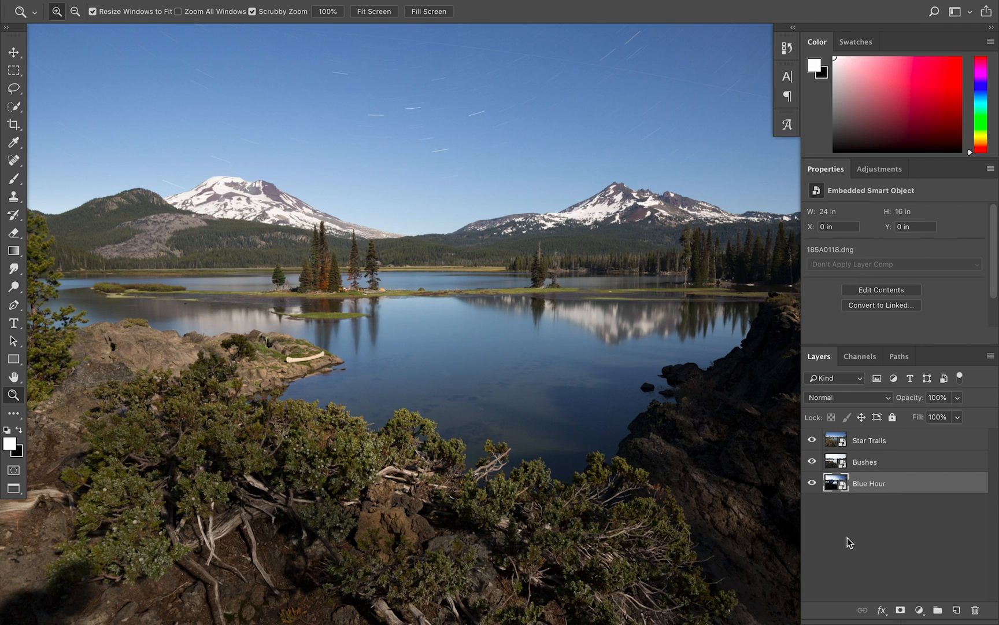
Compare the Star Trails layer with the Bushes exposure beneath it by switching Star Trails off and on
click(812, 441)
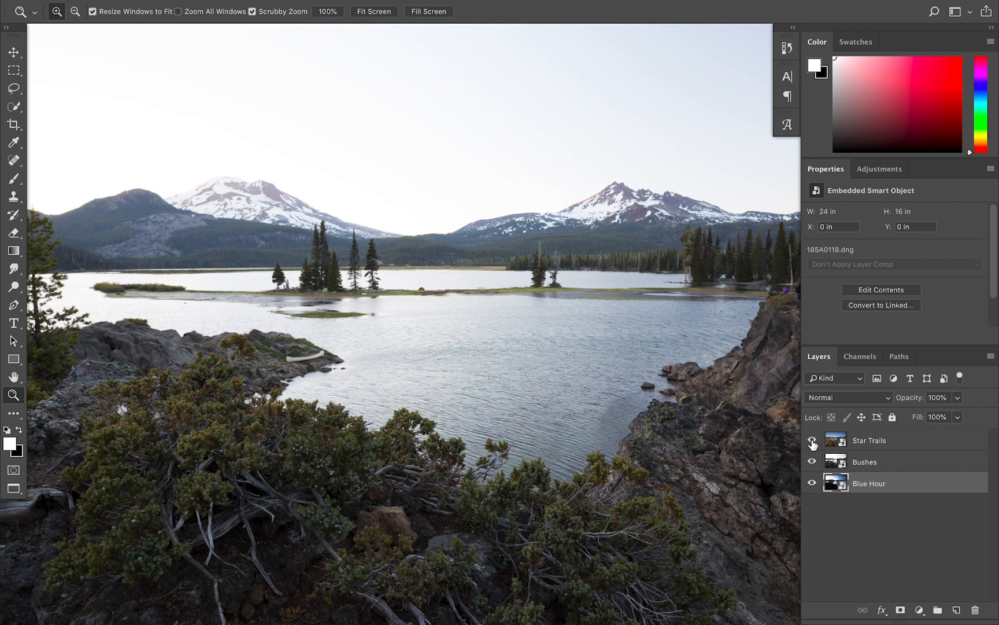
click(812, 441)
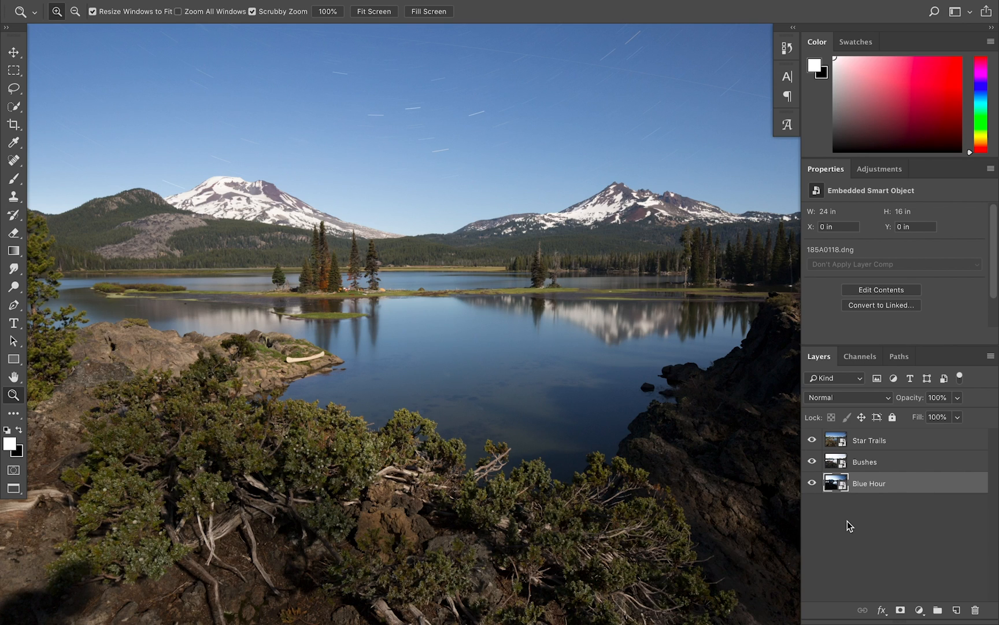
Switch to Chrome, open the Yellowscale Blog from the yellowscale.com home page and look through its posts
scroll(412, 271, up, 3)
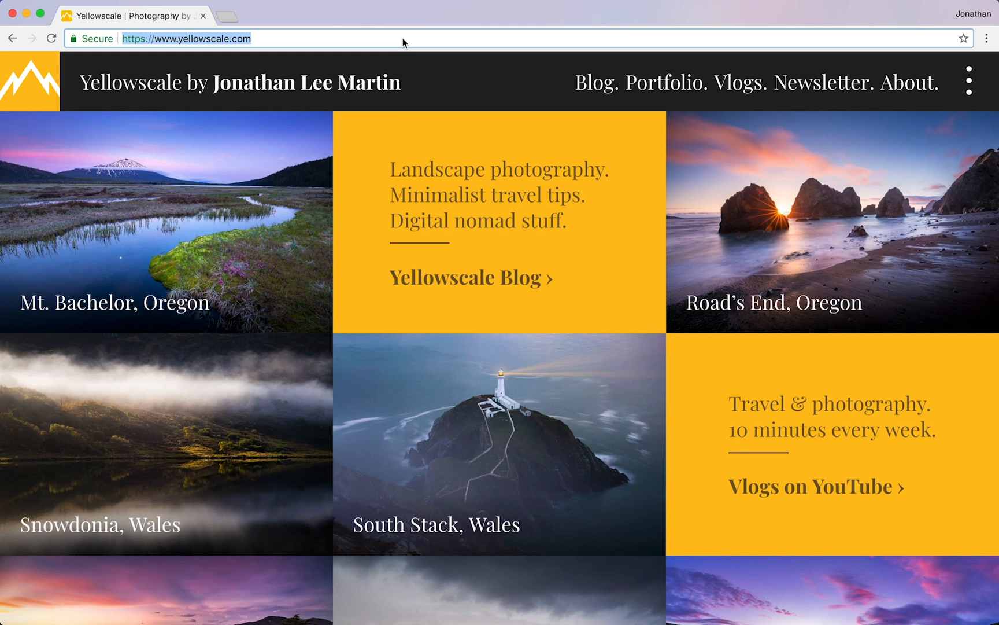
click(495, 241)
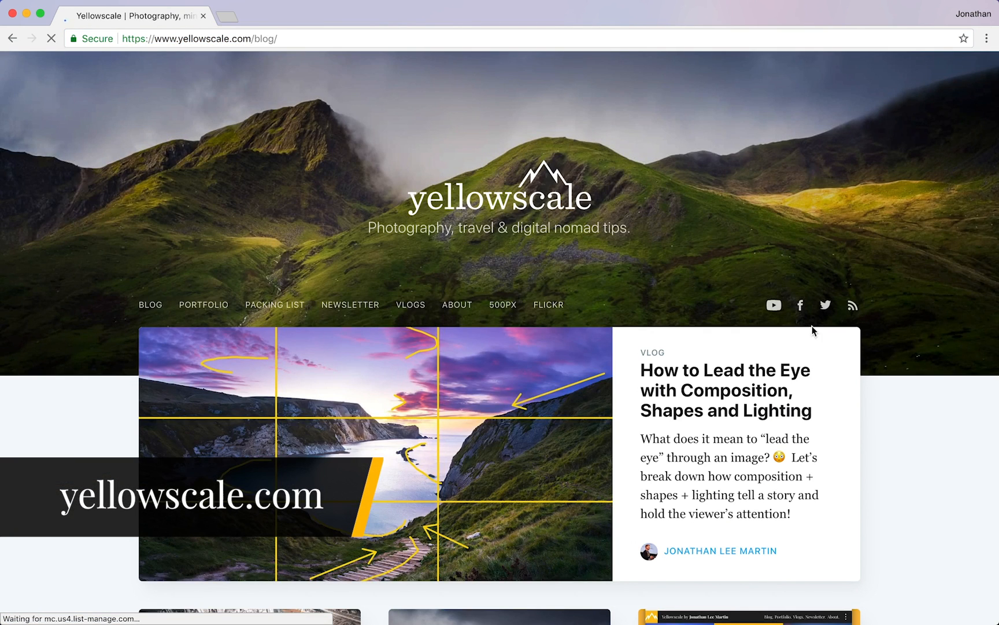
scroll(920, 443, down, 3)
scroll(919, 448, down, 10)
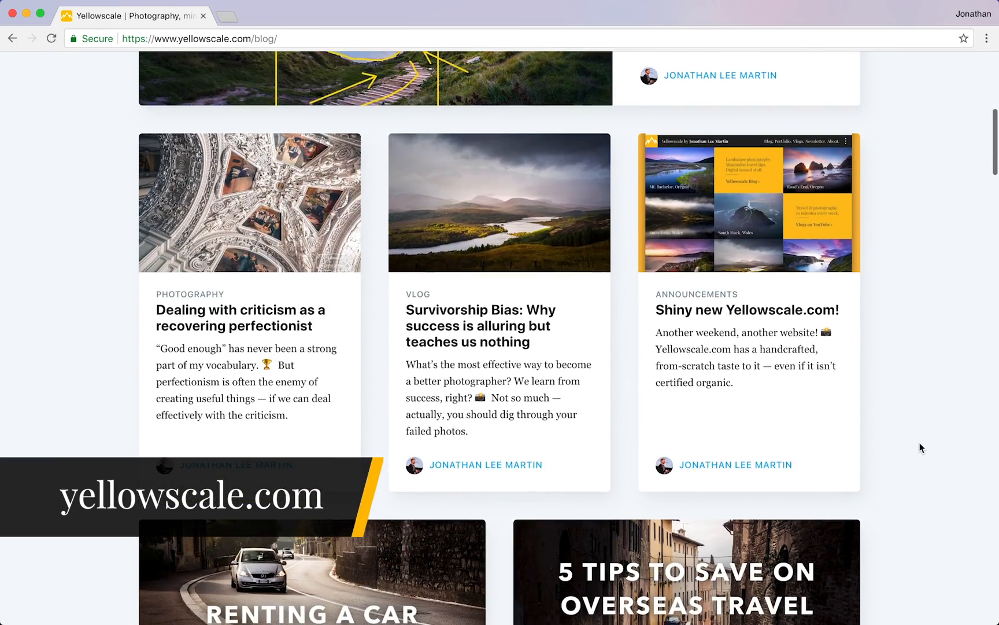
scroll(920, 445, down, 10)
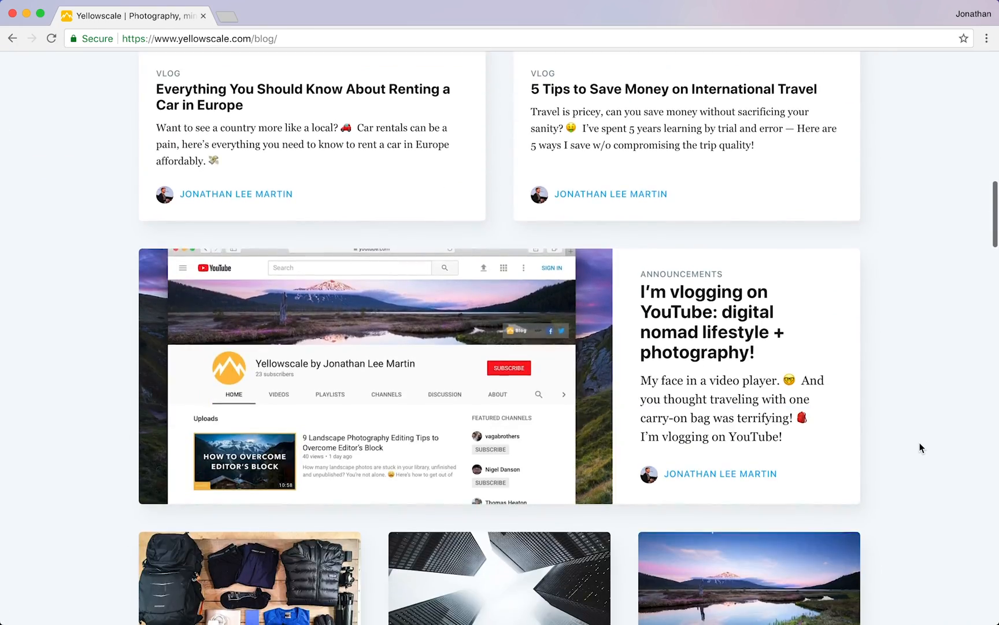